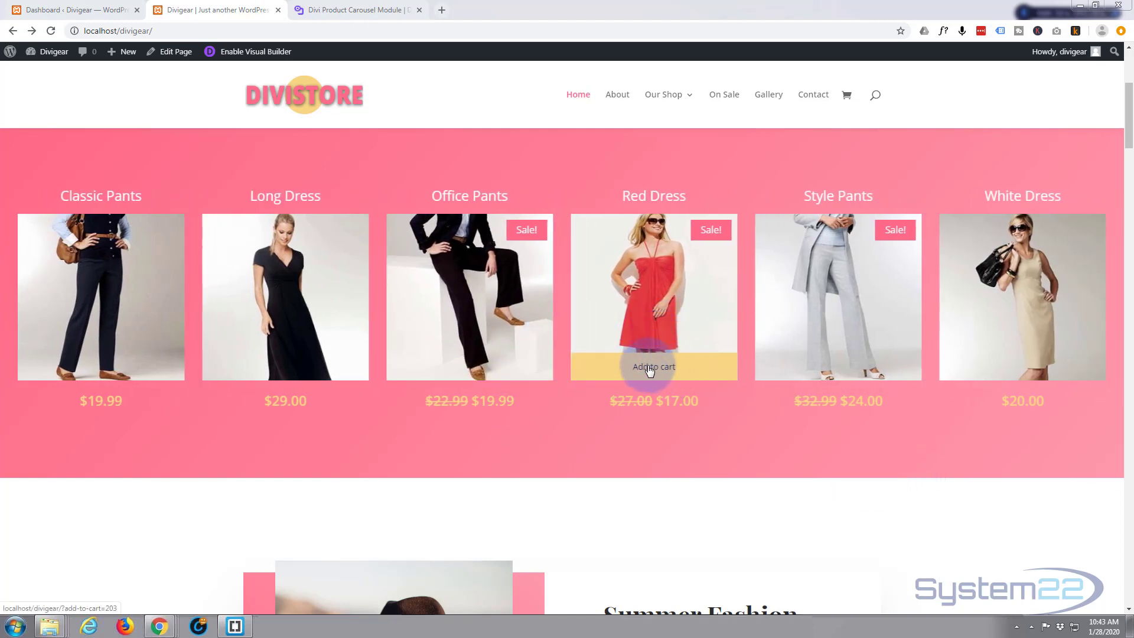
Step: Open the home page in the Visual Builder
click(648, 366)
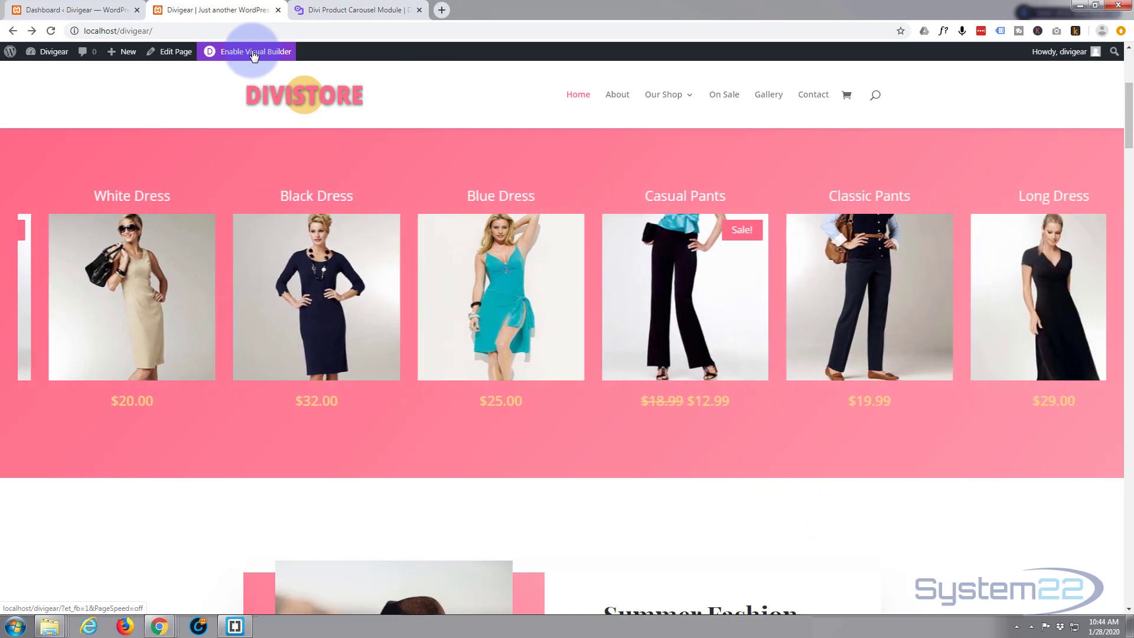
click(254, 55)
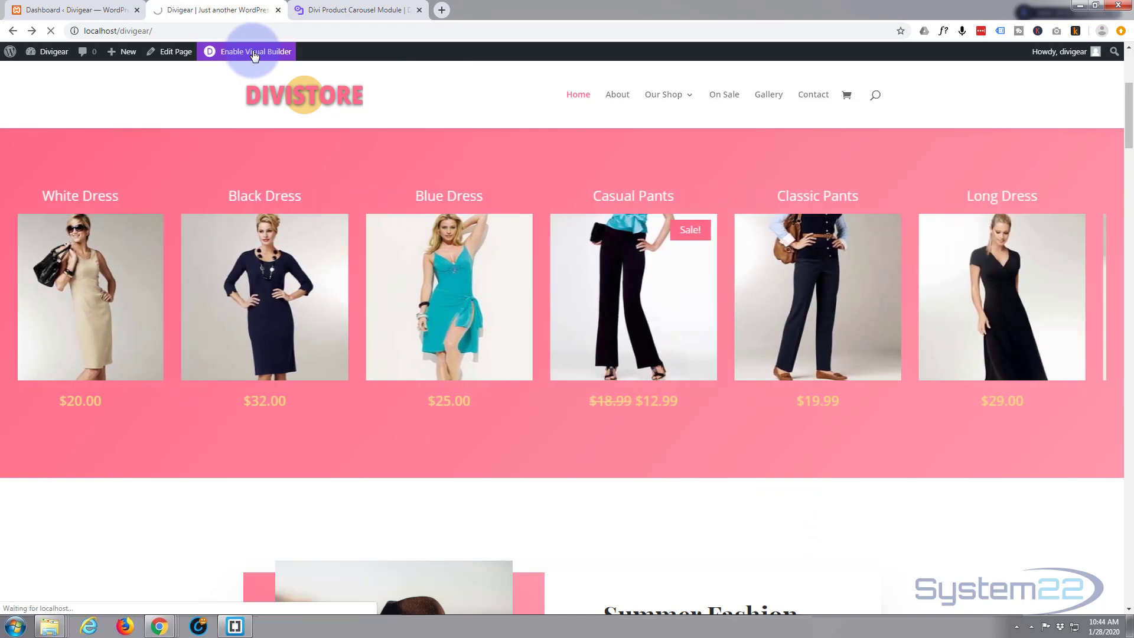
click(366, 10)
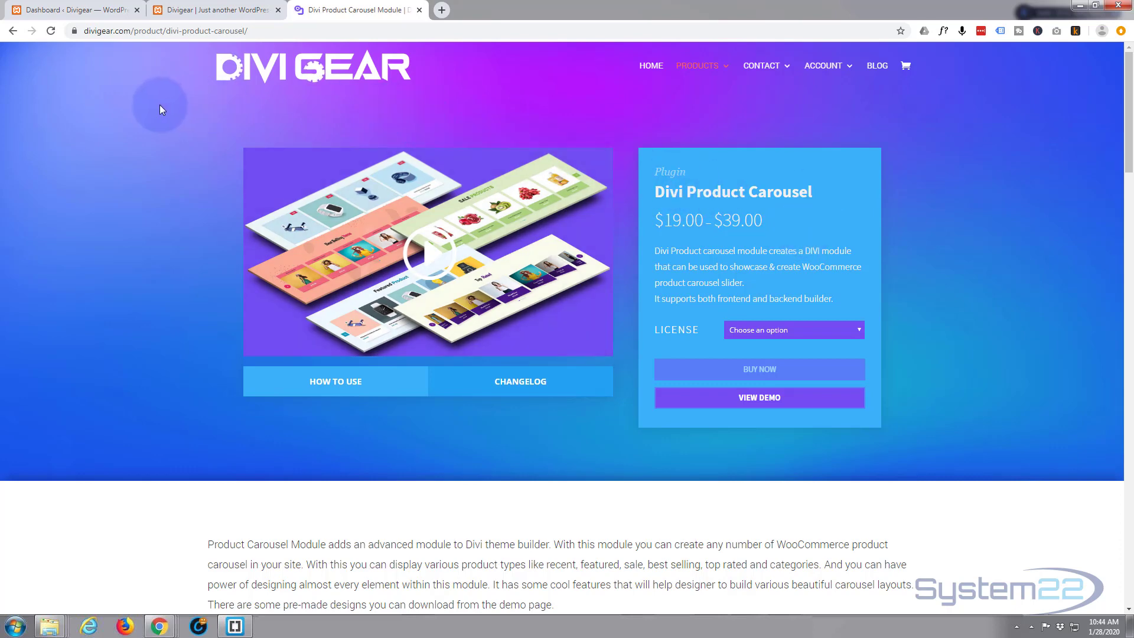
click(205, 11)
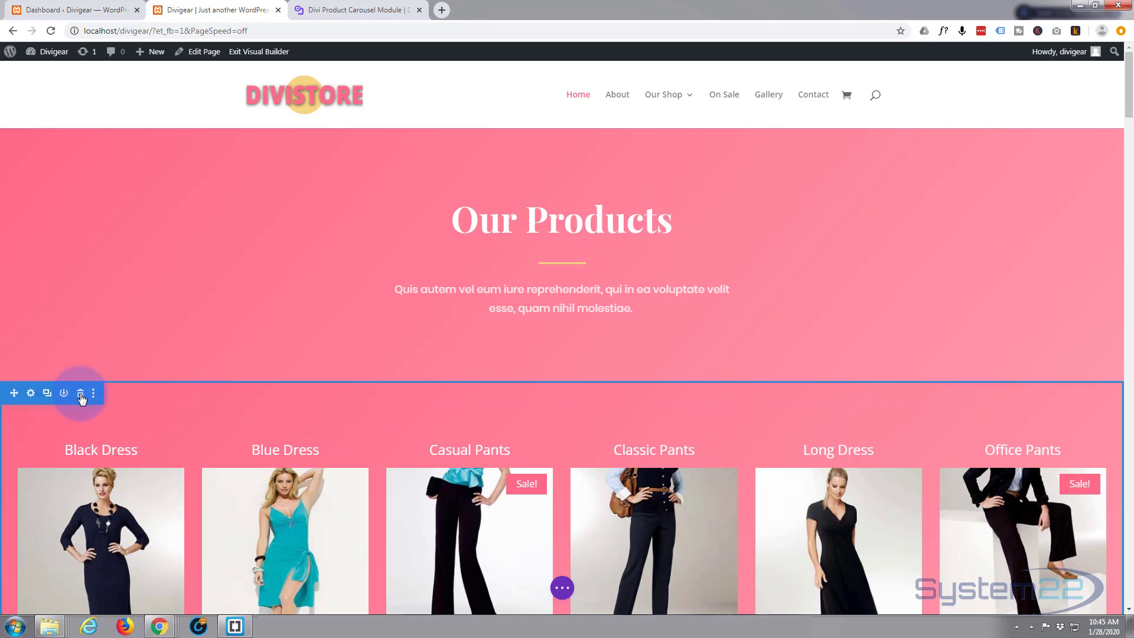
Step: Delete the existing product carousel section and the "Our Products" heading row
click(80, 393)
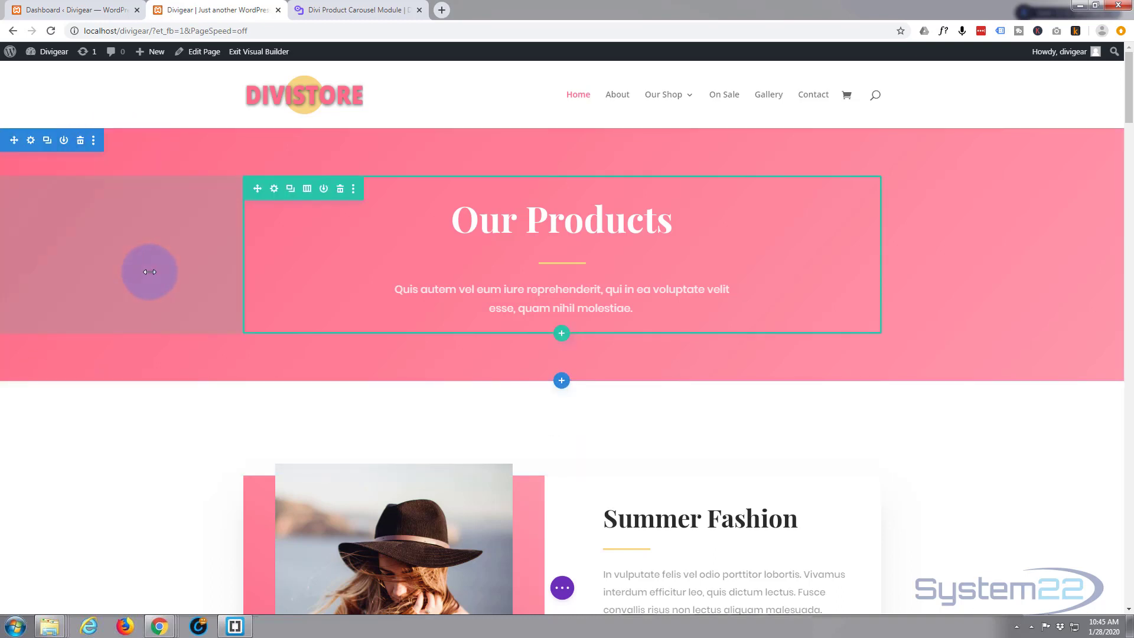
click(341, 189)
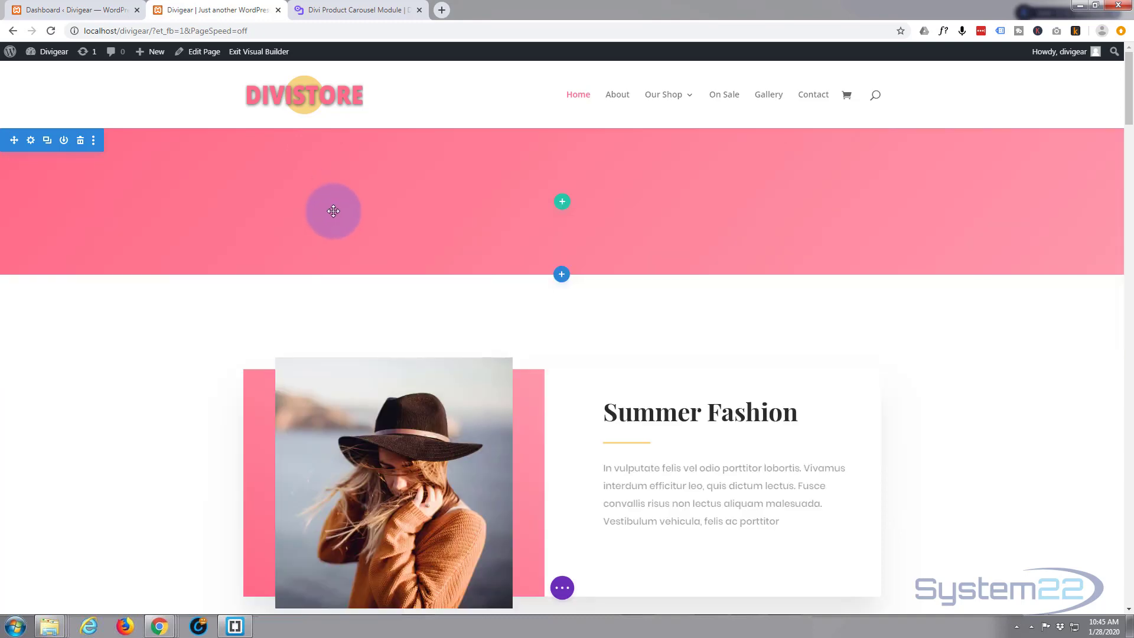
click(381, 10)
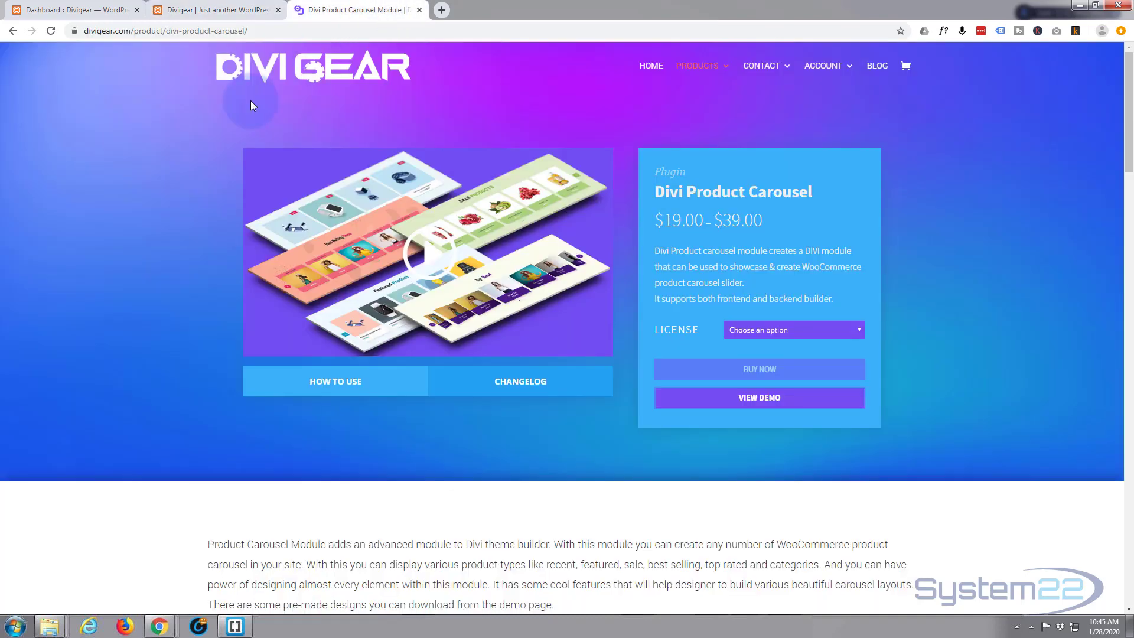
click(225, 8)
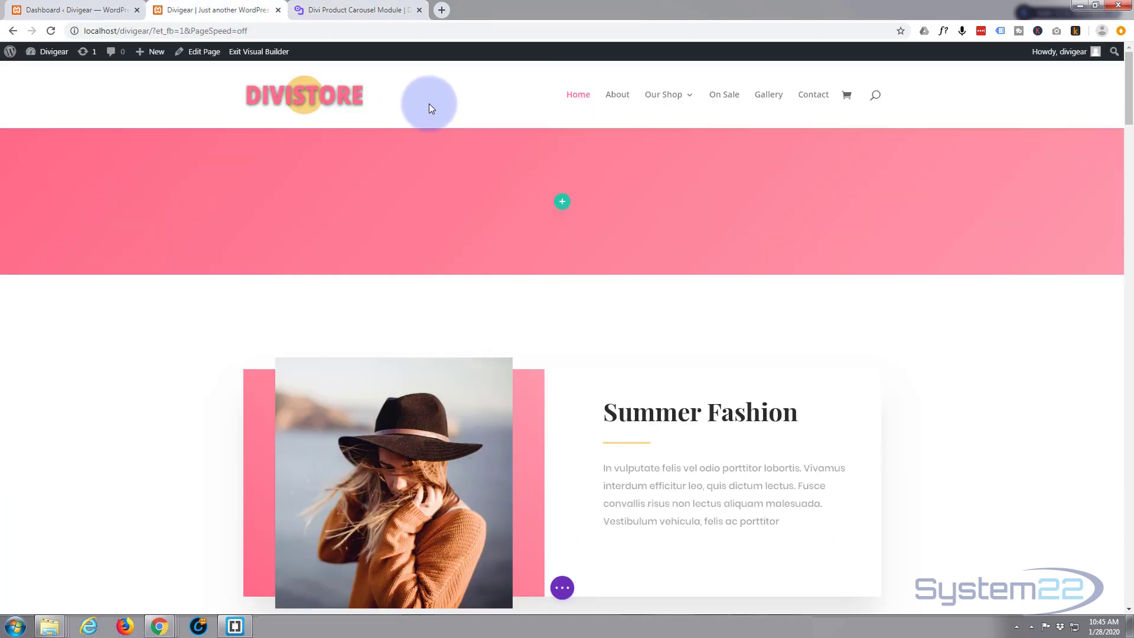
Step: Insert a one-column row with a Product Carousel module into the empty pink section
click(563, 204)
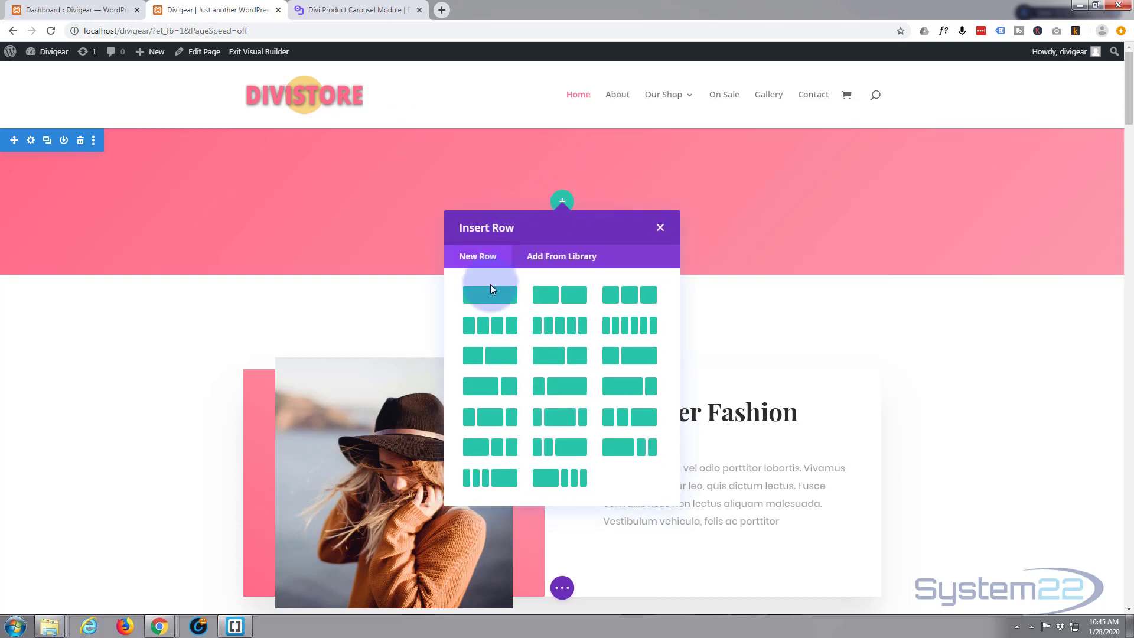
click(490, 296)
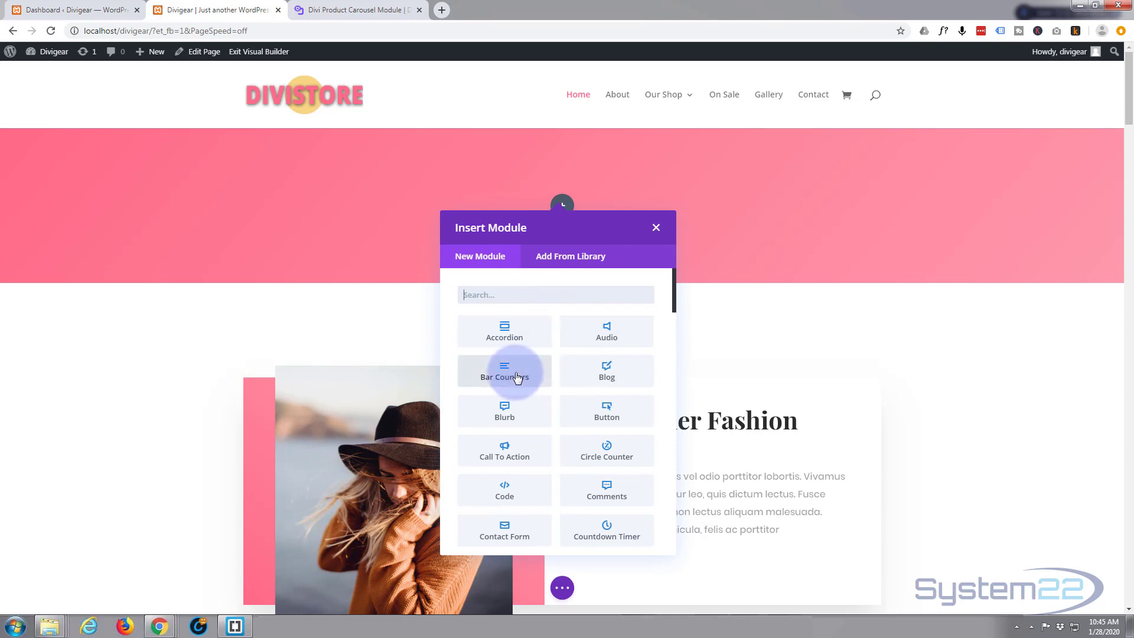
scroll(519, 376, down, 5)
scroll(517, 371, down, 3)
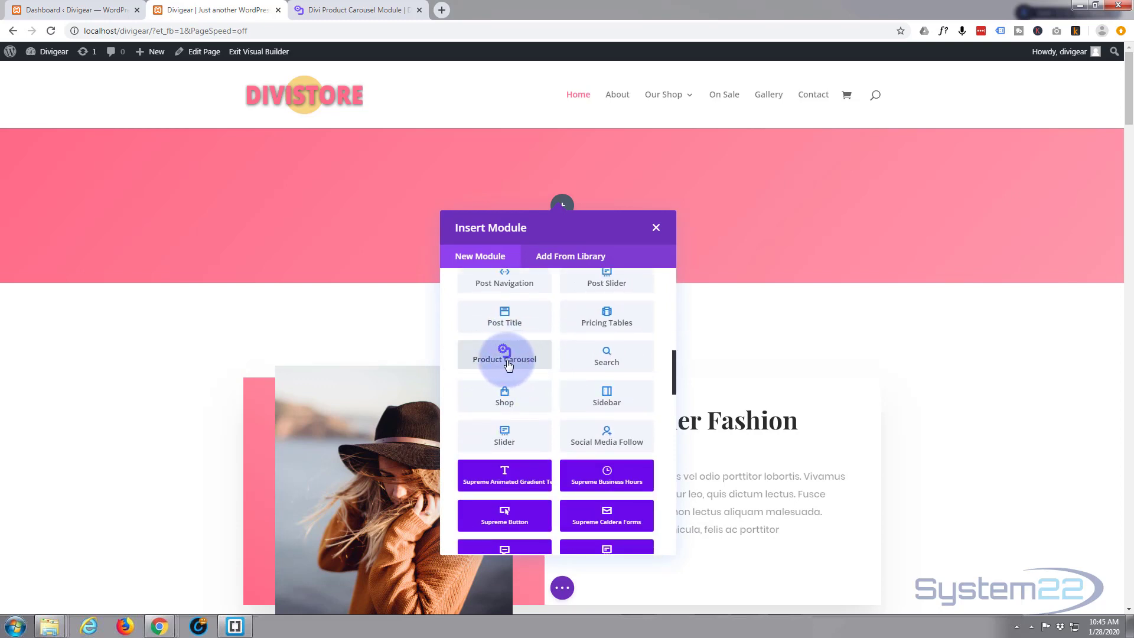
scroll(507, 364, up, 6)
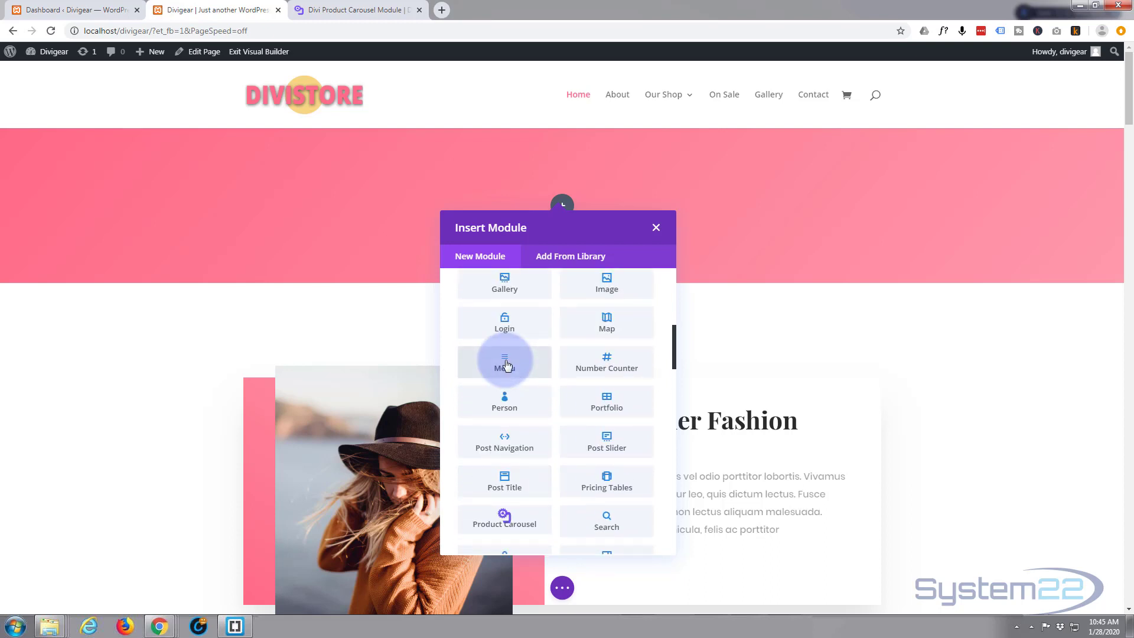
scroll(507, 365, up, 3)
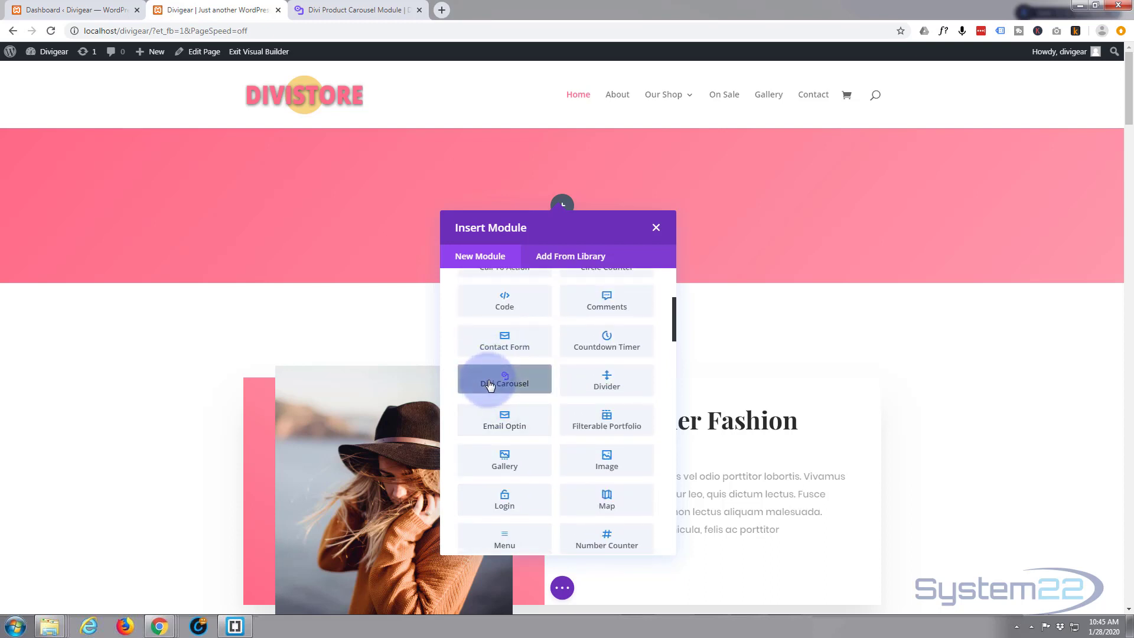
scroll(510, 375, down, 9)
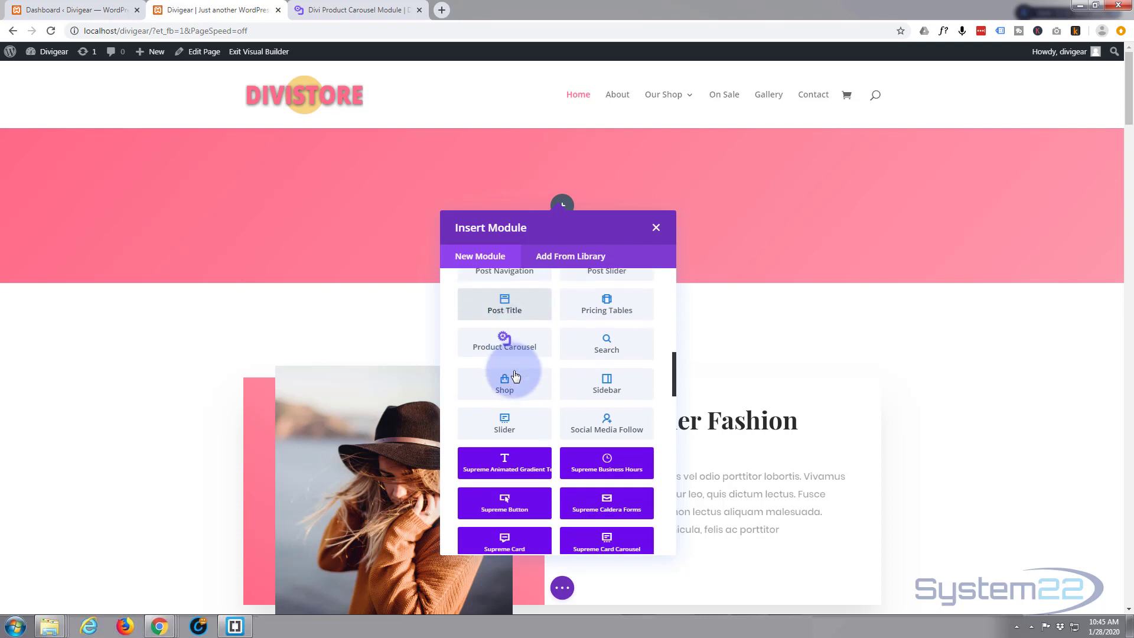
click(490, 347)
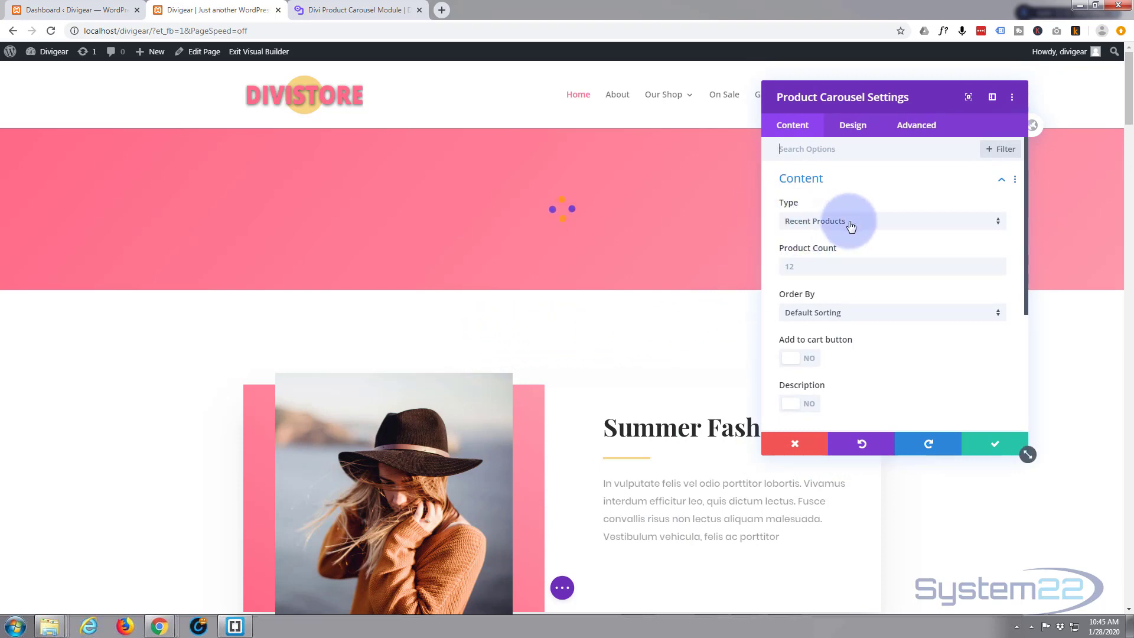
Step: Set the carousel type to Product Category and include the Pants and Dresses categories
click(887, 221)
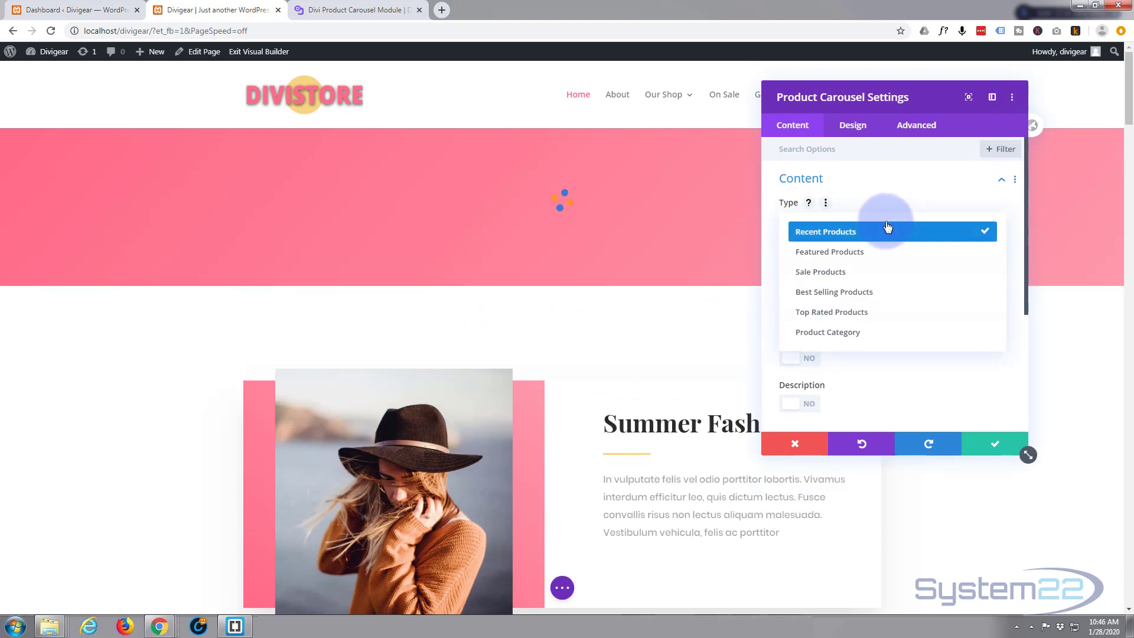
click(852, 334)
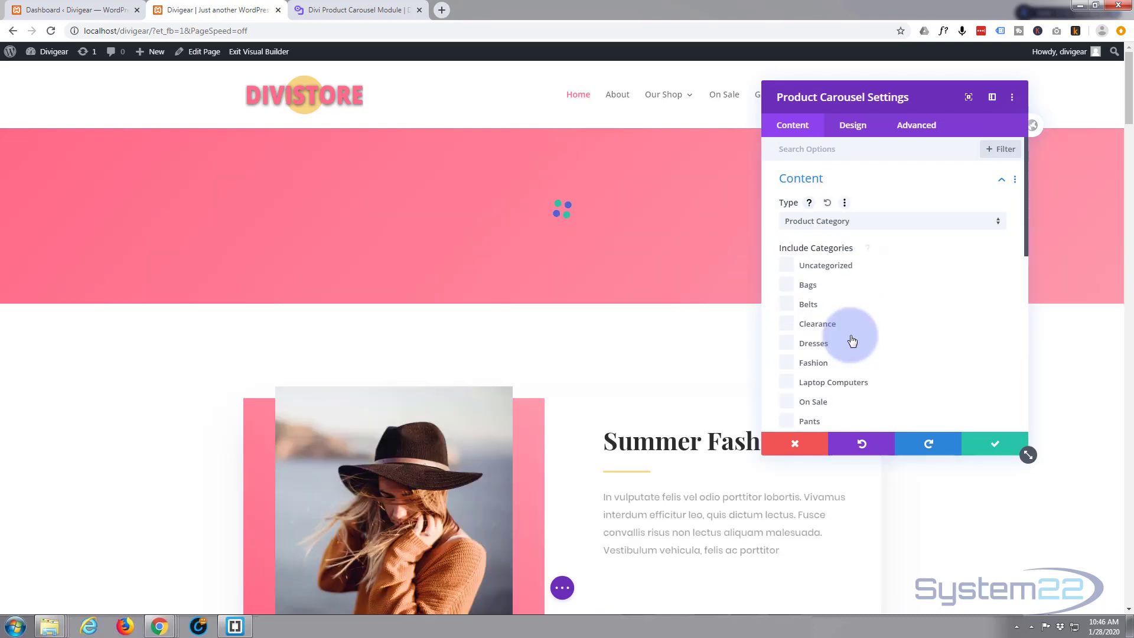
scroll(911, 323, down, 1)
scroll(912, 324, down, 2)
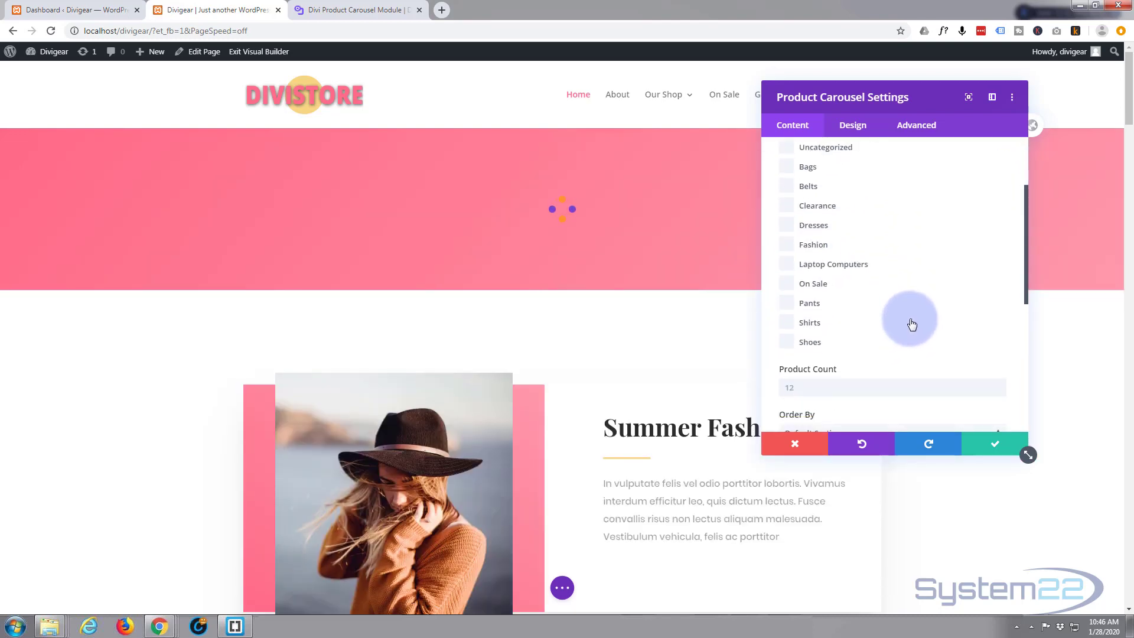
click(787, 302)
click(786, 225)
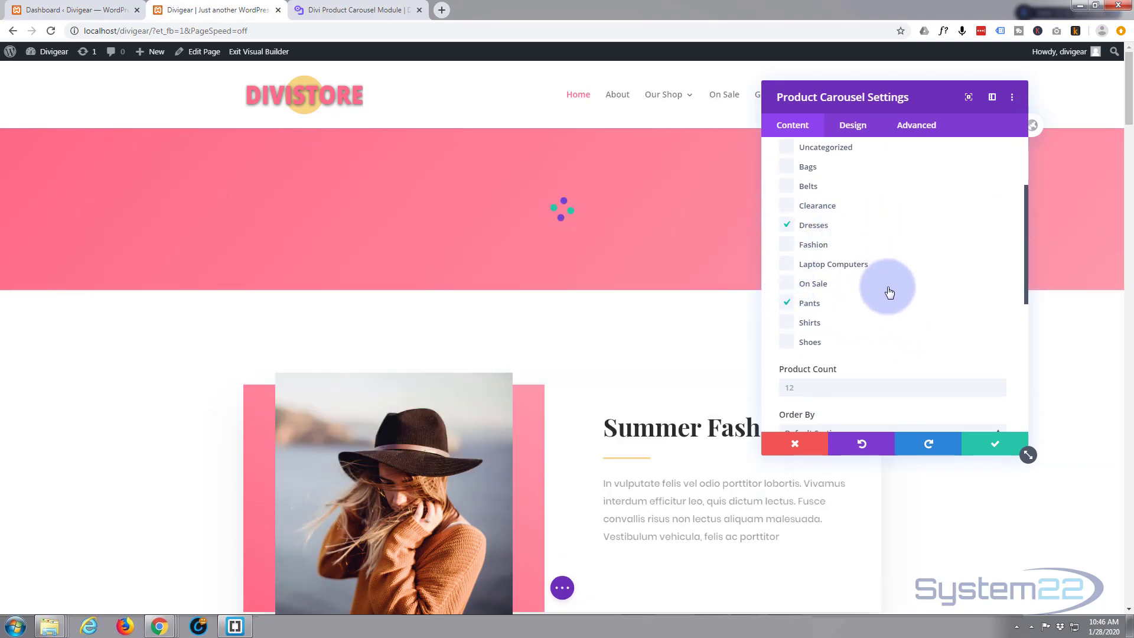
Step: Set the product count to 12 and turn on the Add to cart button
click(791, 388)
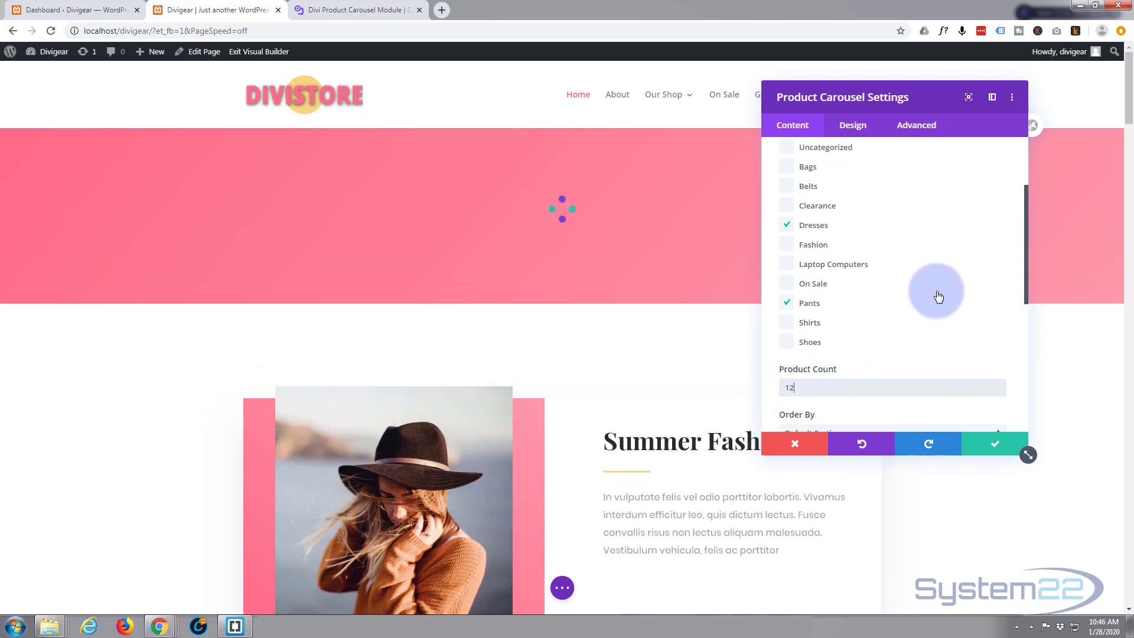
text(12)
scroll(919, 281, down, 1)
scroll(919, 281, down, 1)
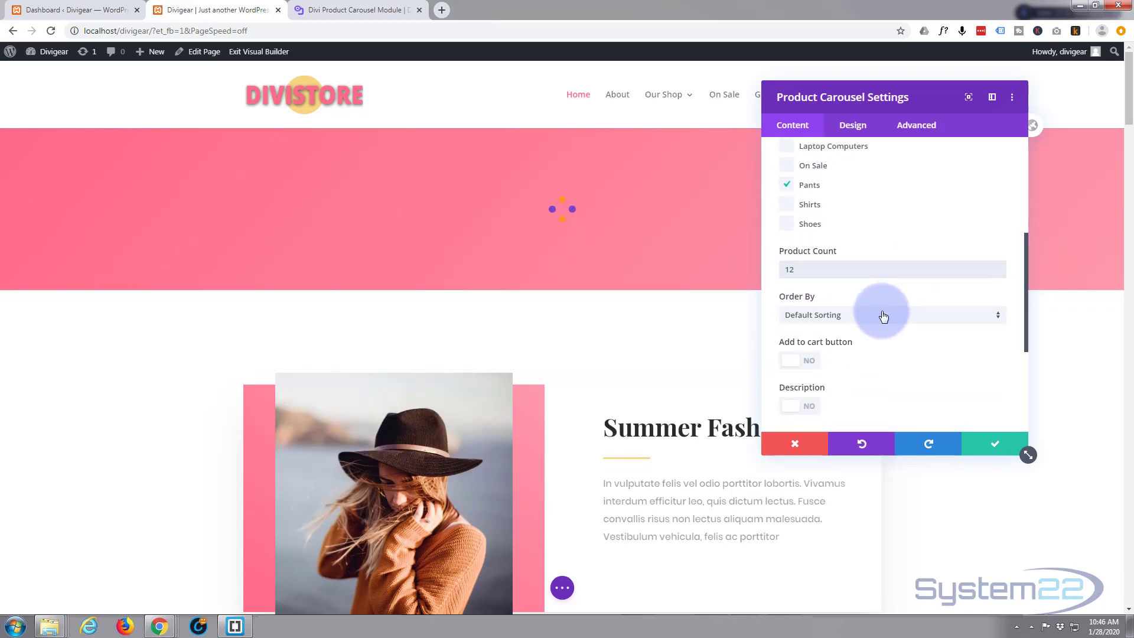
click(884, 318)
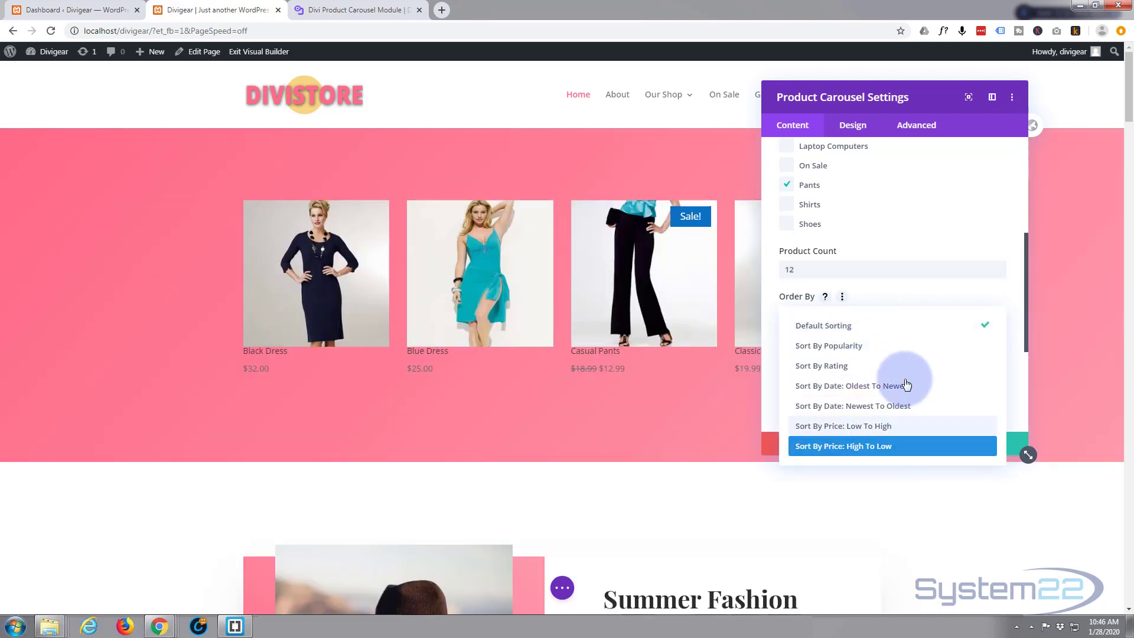
click(915, 291)
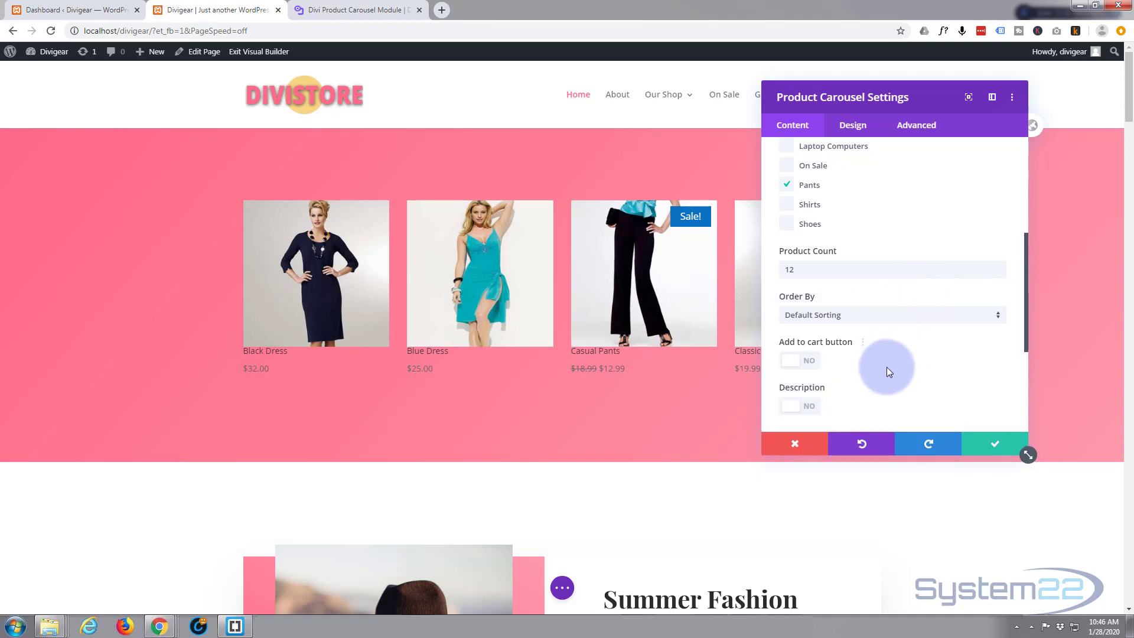
scroll(892, 365, down, 1)
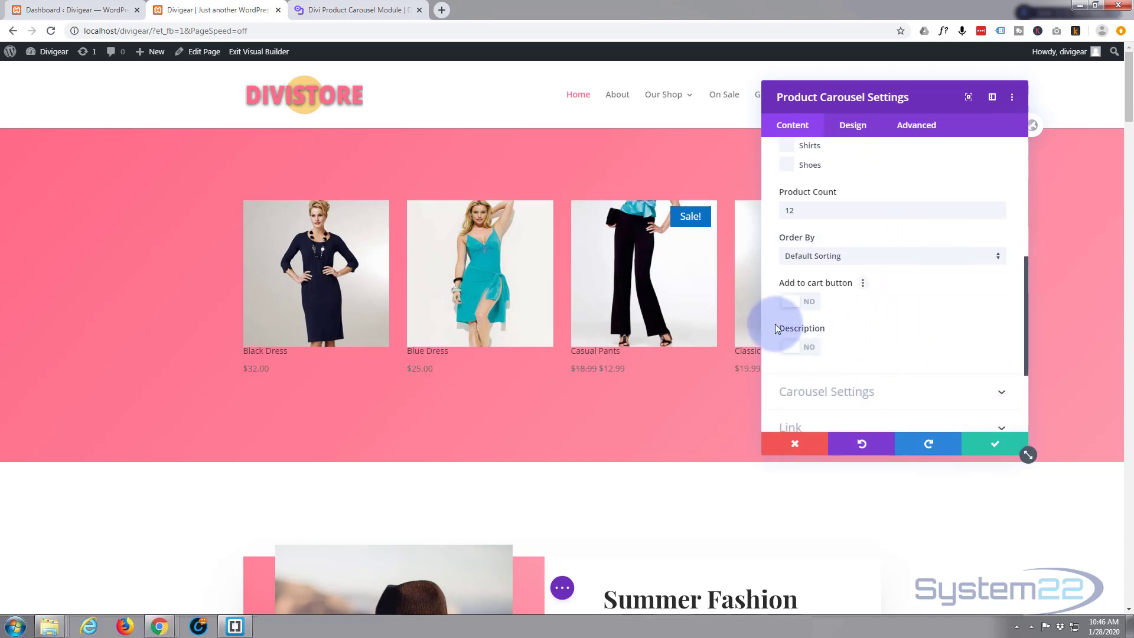
click(809, 302)
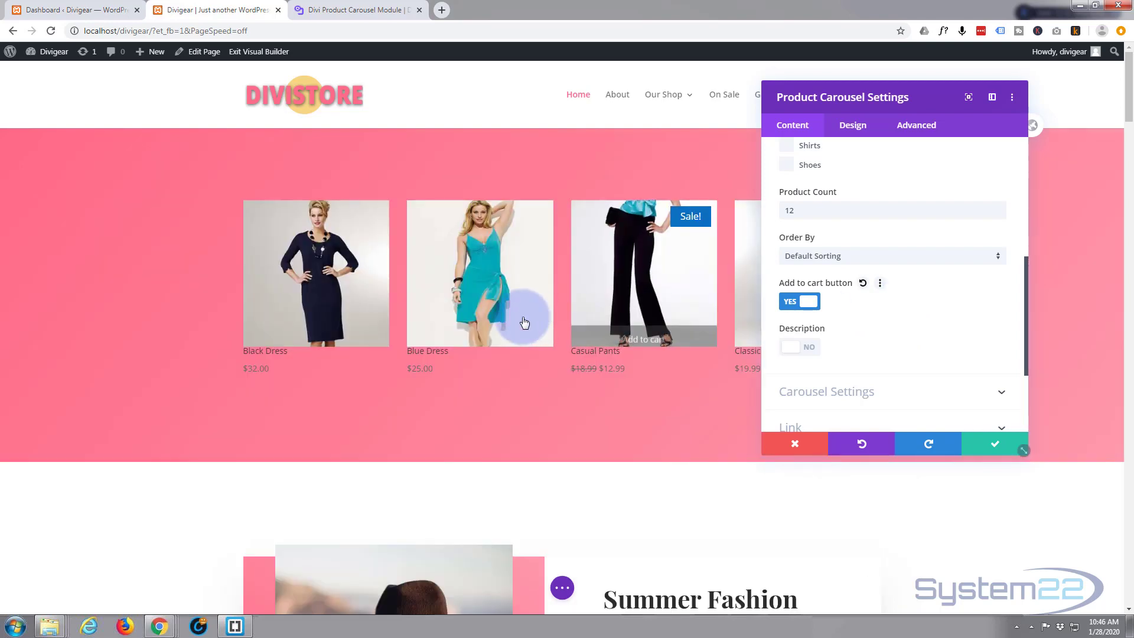
Step: Save the Product Carousel module settings
mouse_move(509, 324)
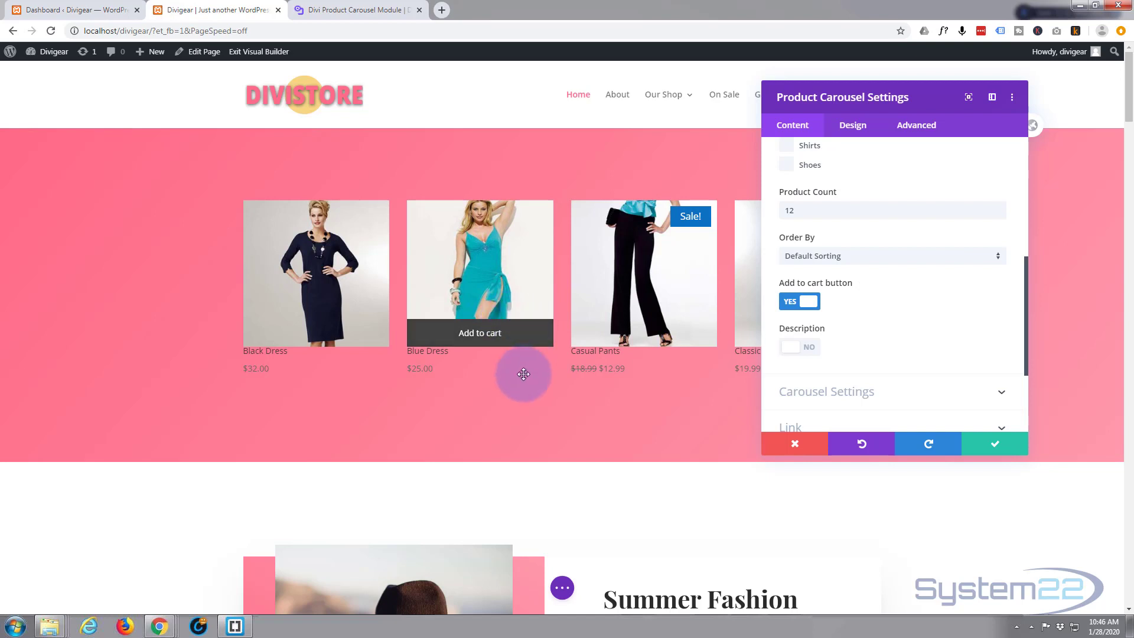
scroll(873, 324, up, 6)
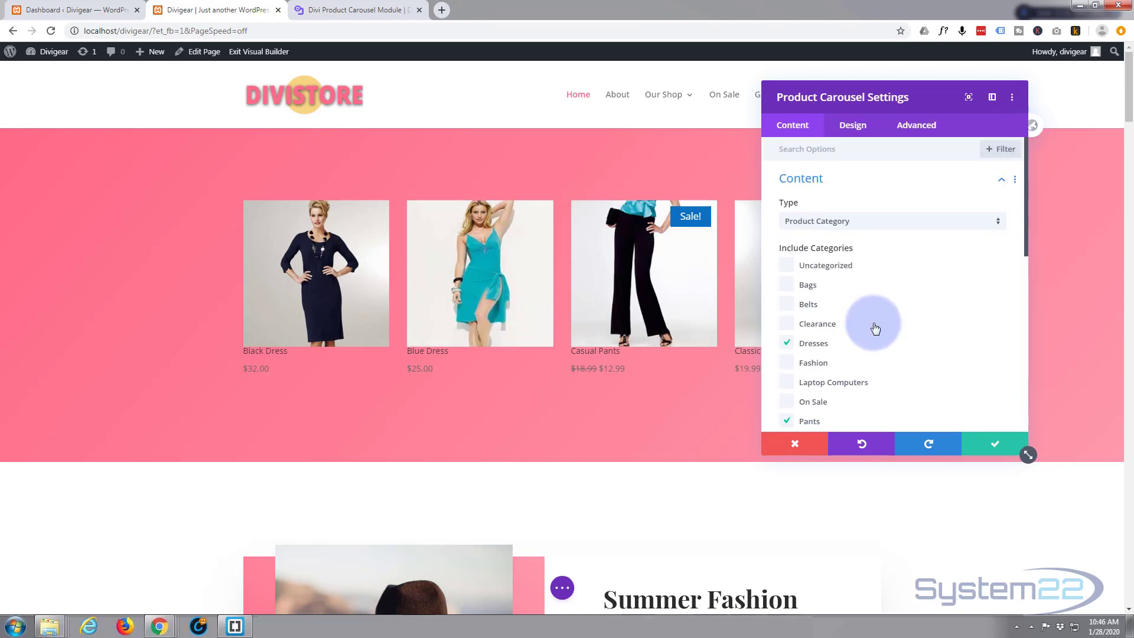
click(996, 449)
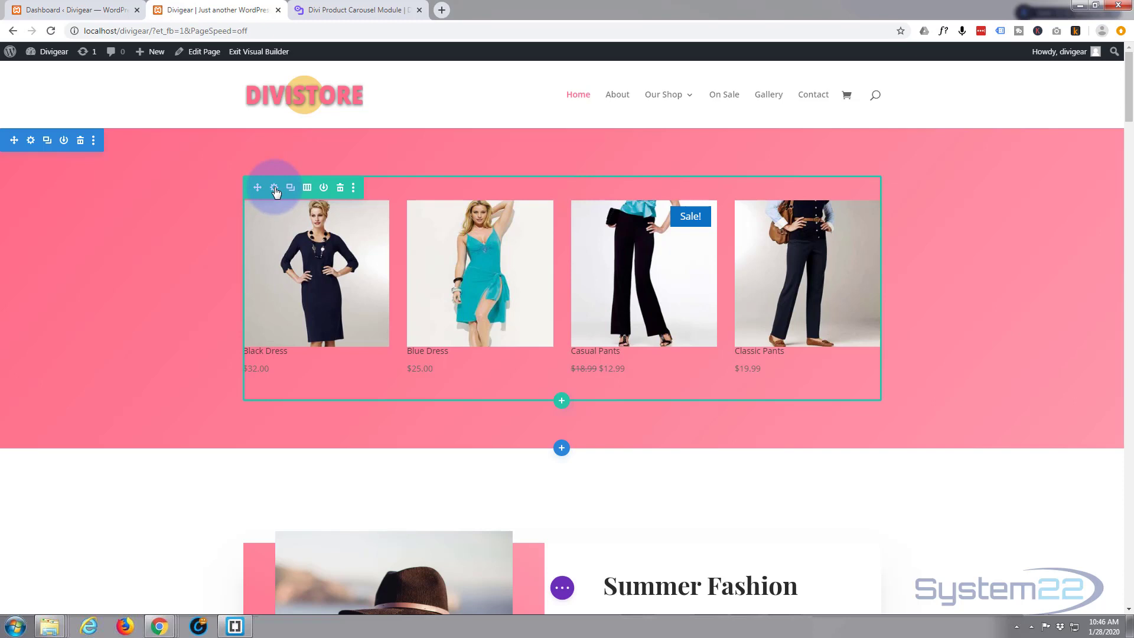
Step: Set the row's width and max width to 100% in its sizing settings and save the row
click(275, 189)
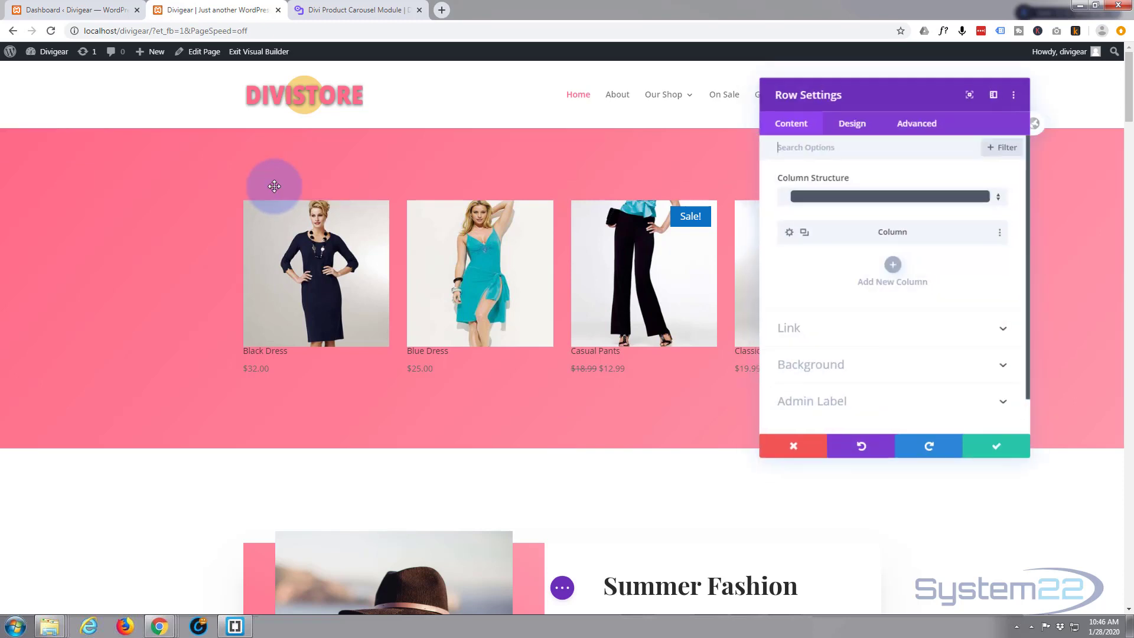
click(863, 129)
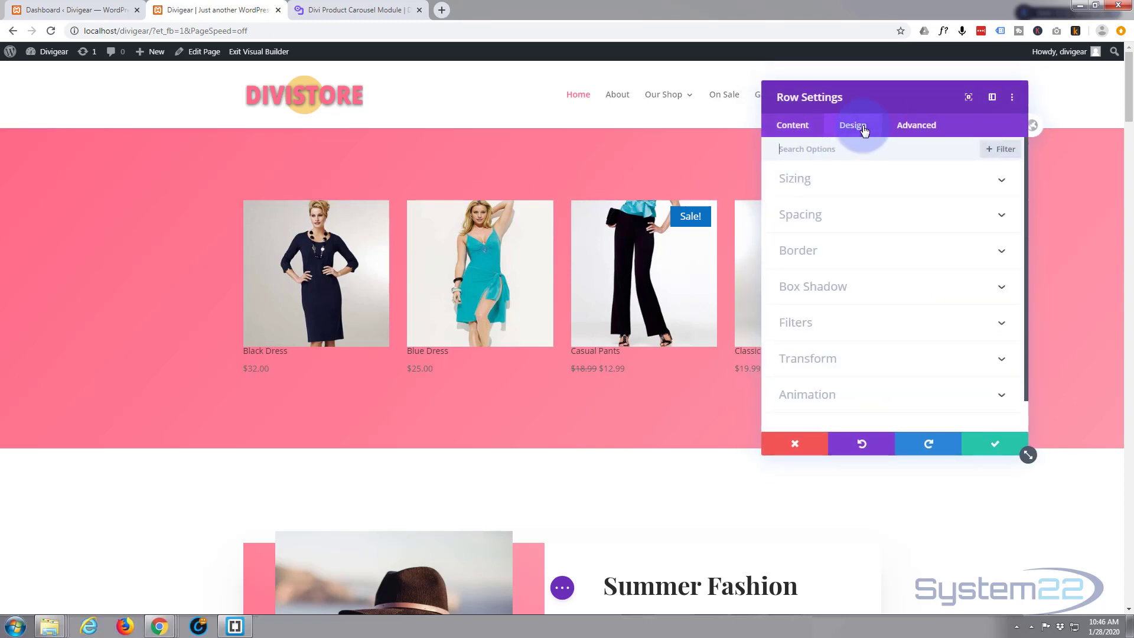
click(898, 187)
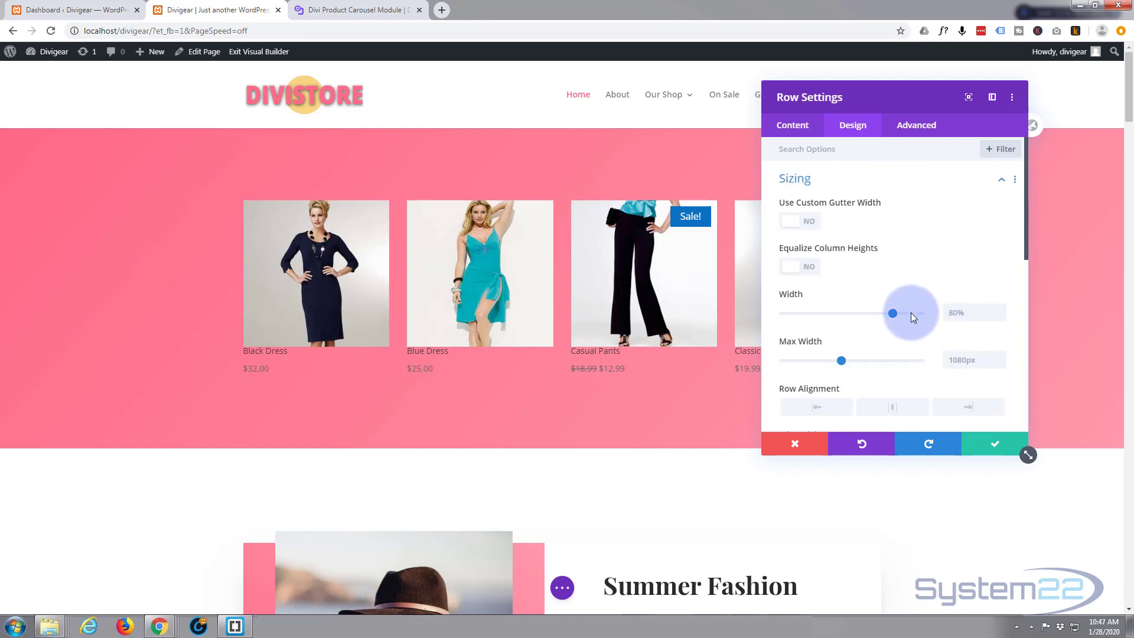
drag(893, 312, 927, 312)
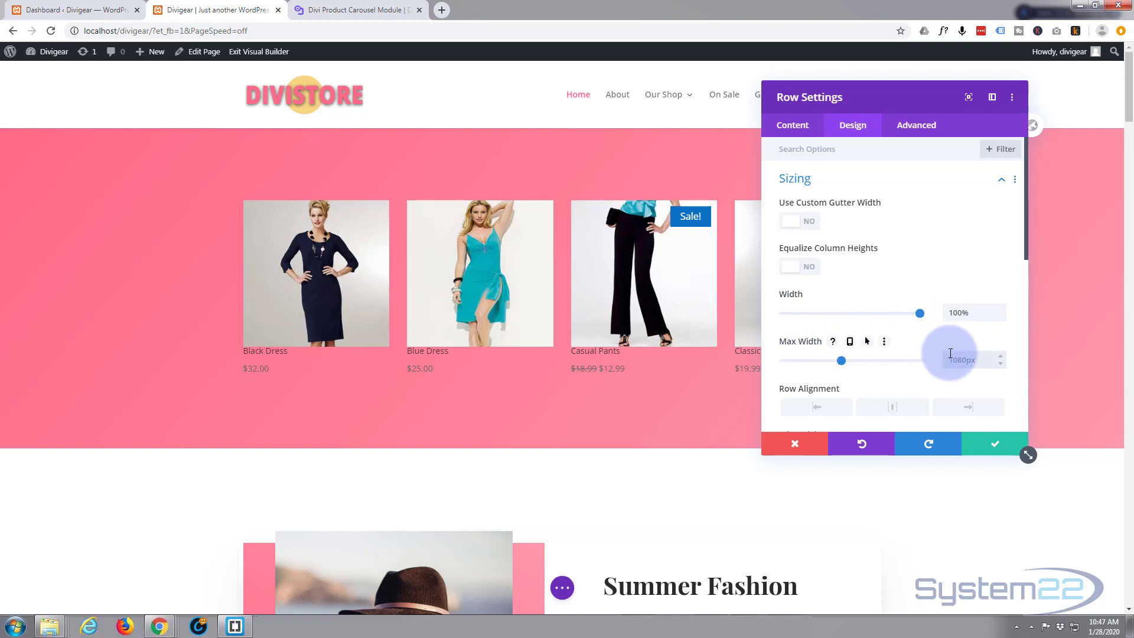
text(px)
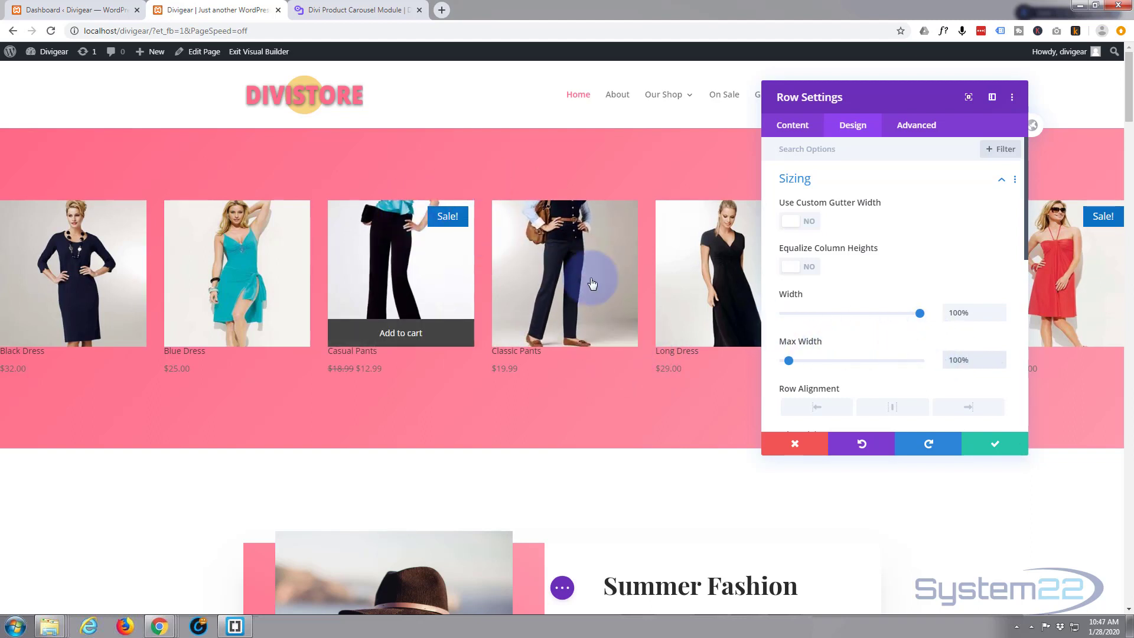
scroll(872, 294, down, 3)
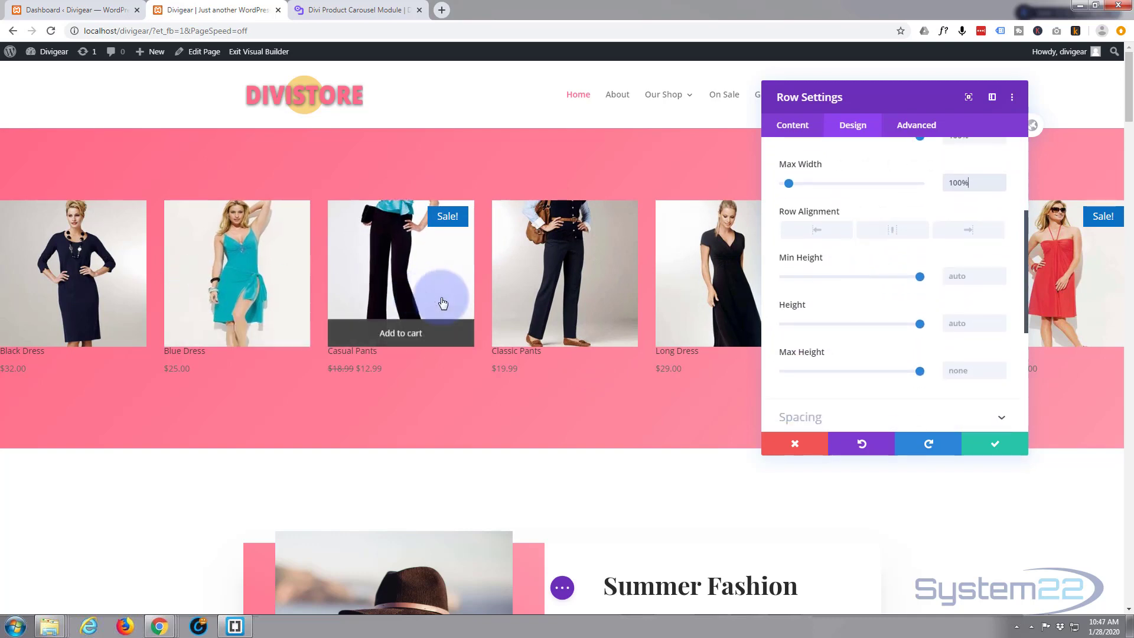
click(975, 439)
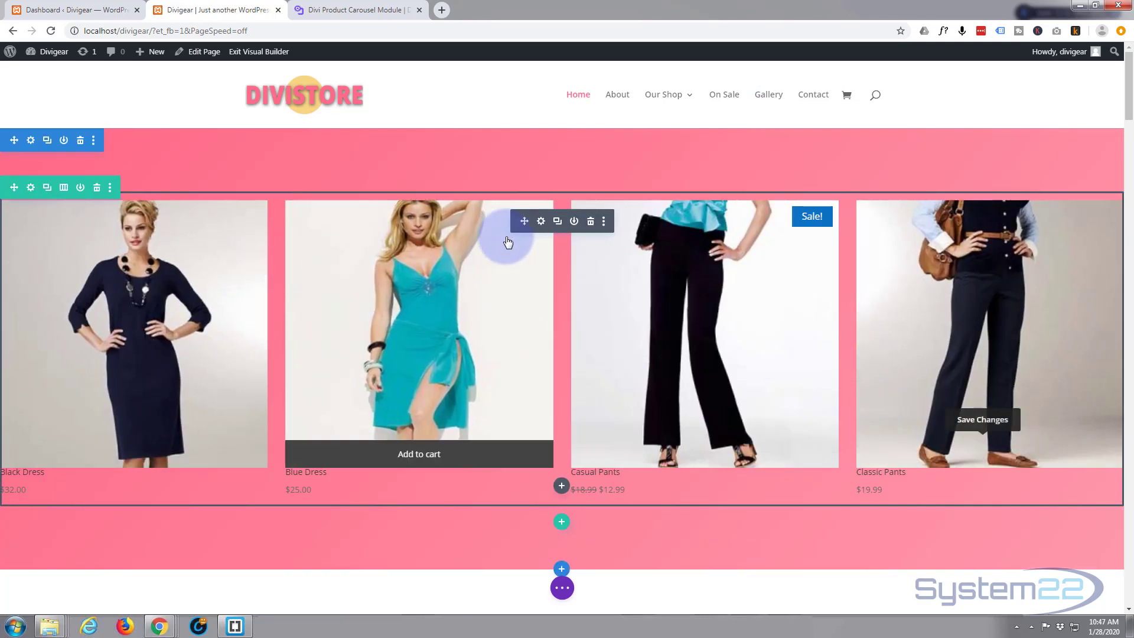
Step: Open the Product Carousel settings and set the desktop carousel to show 6 columns
click(541, 222)
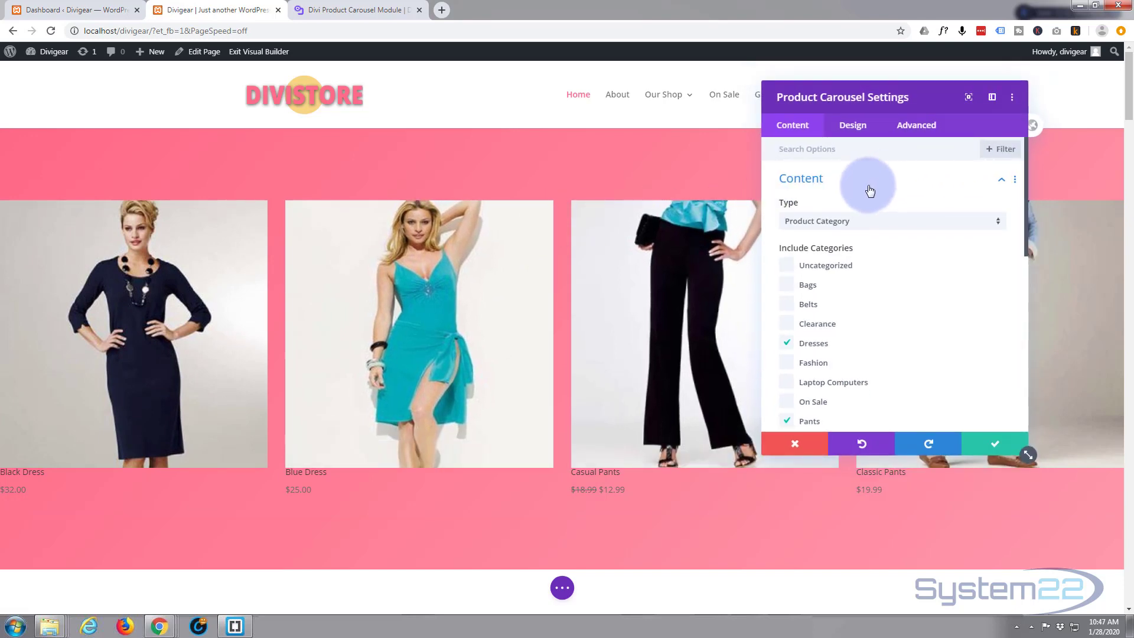
scroll(870, 189, down, 5)
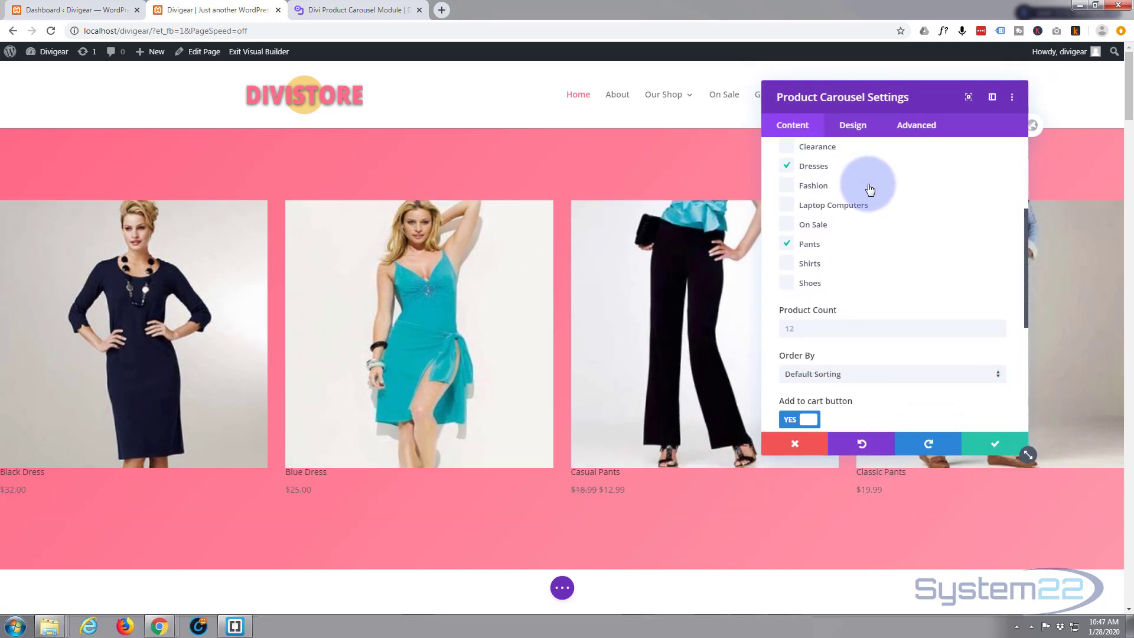
scroll(870, 188, down, 2)
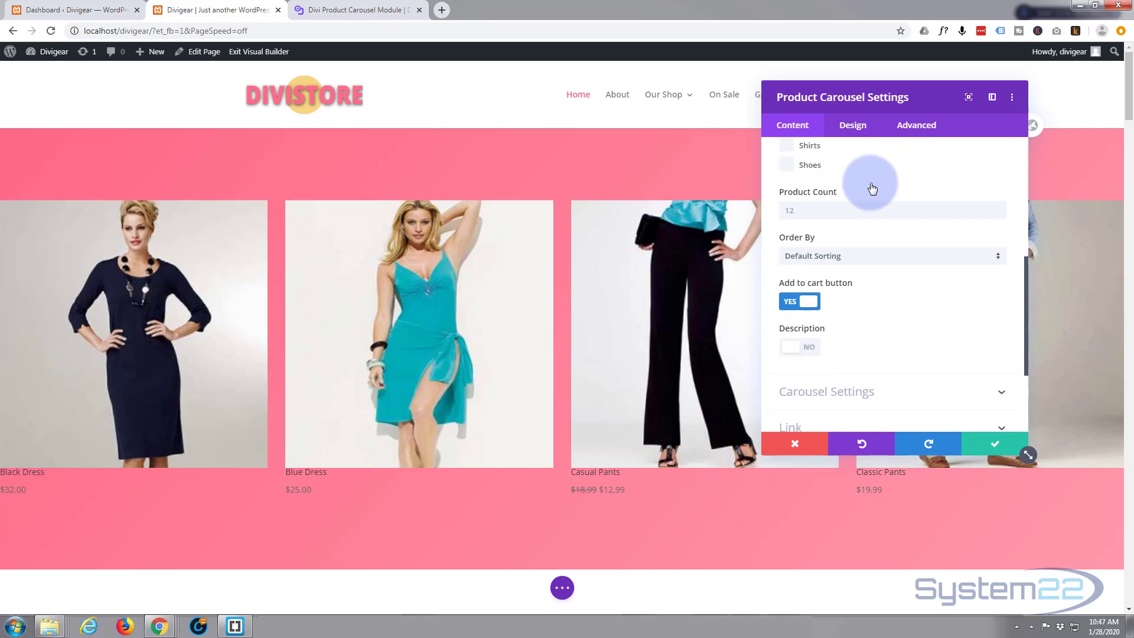
scroll(870, 183, down, 1)
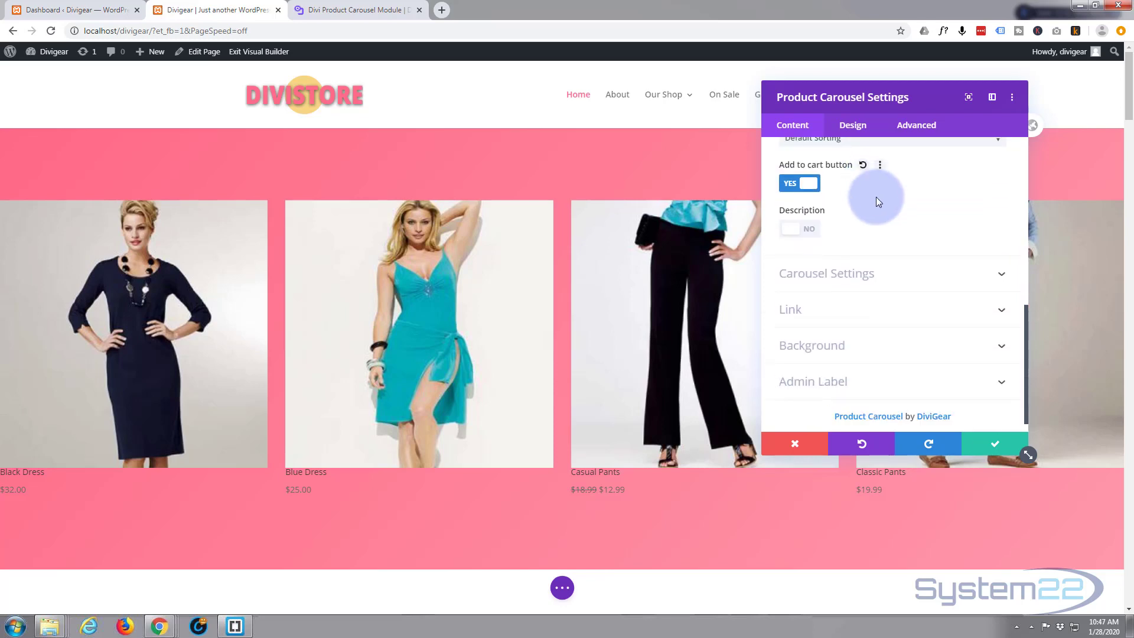
click(853, 271)
scroll(845, 265, up, 4)
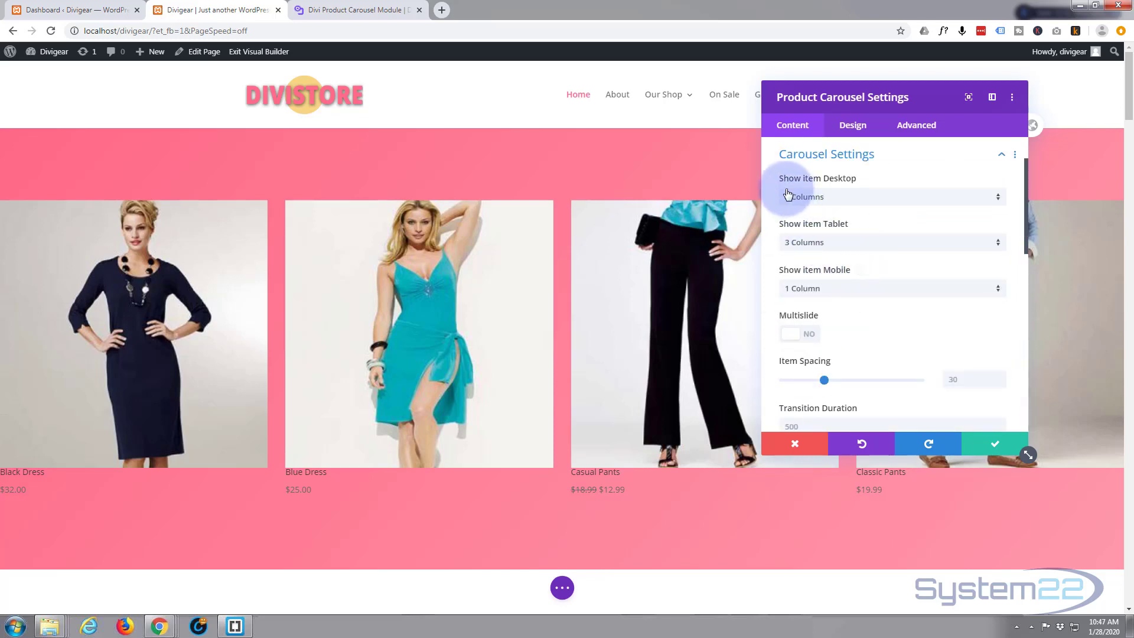
click(998, 200)
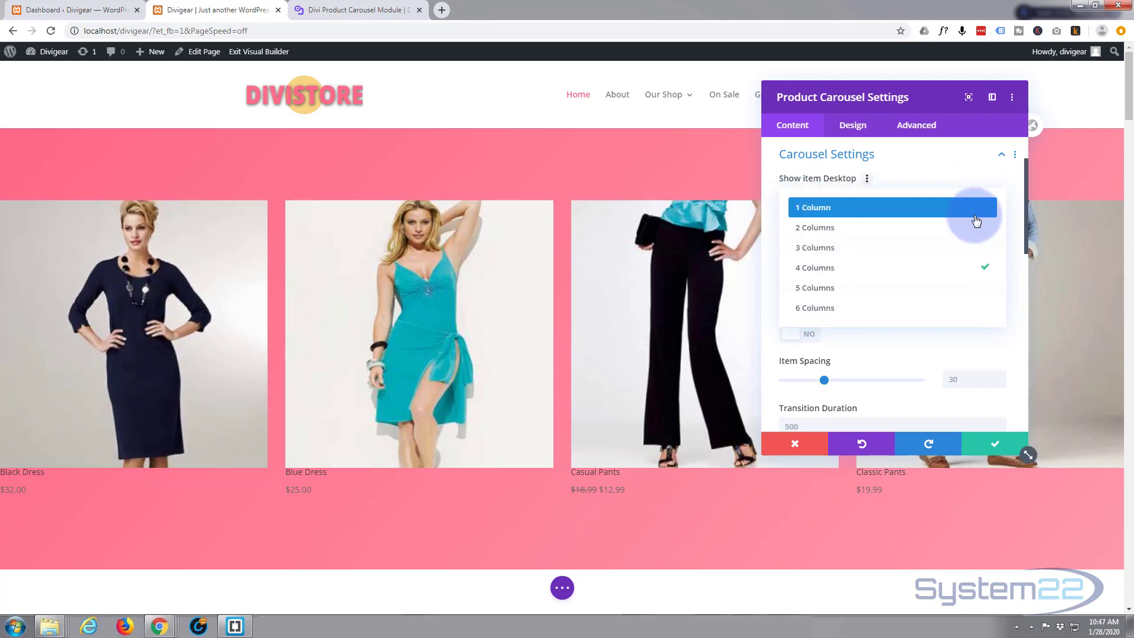
click(851, 309)
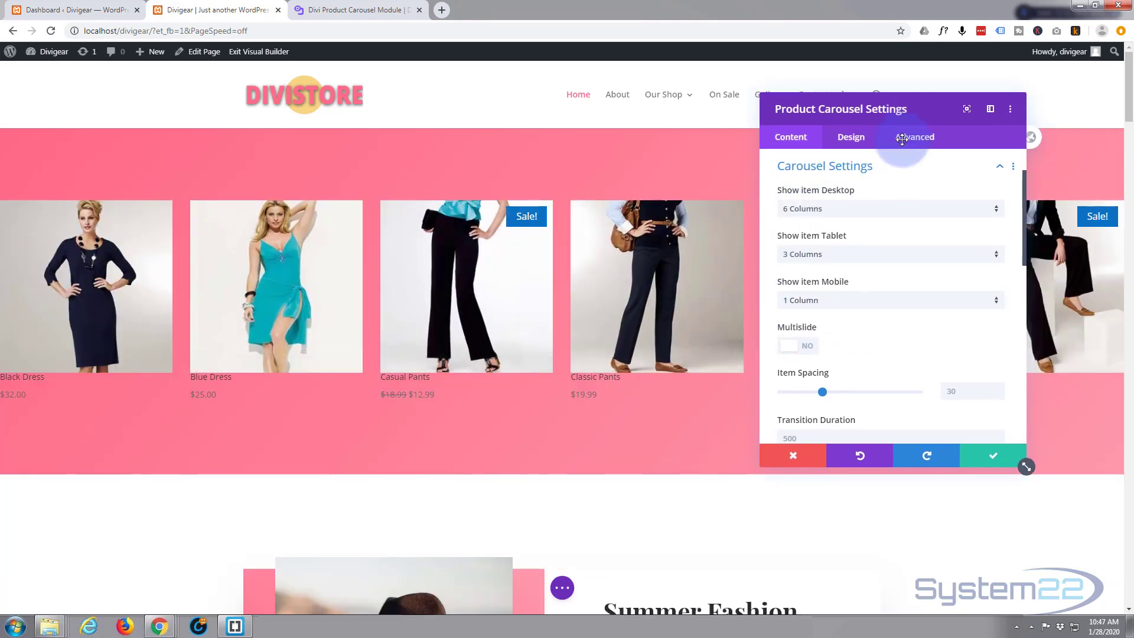
drag(873, 129, 920, 72)
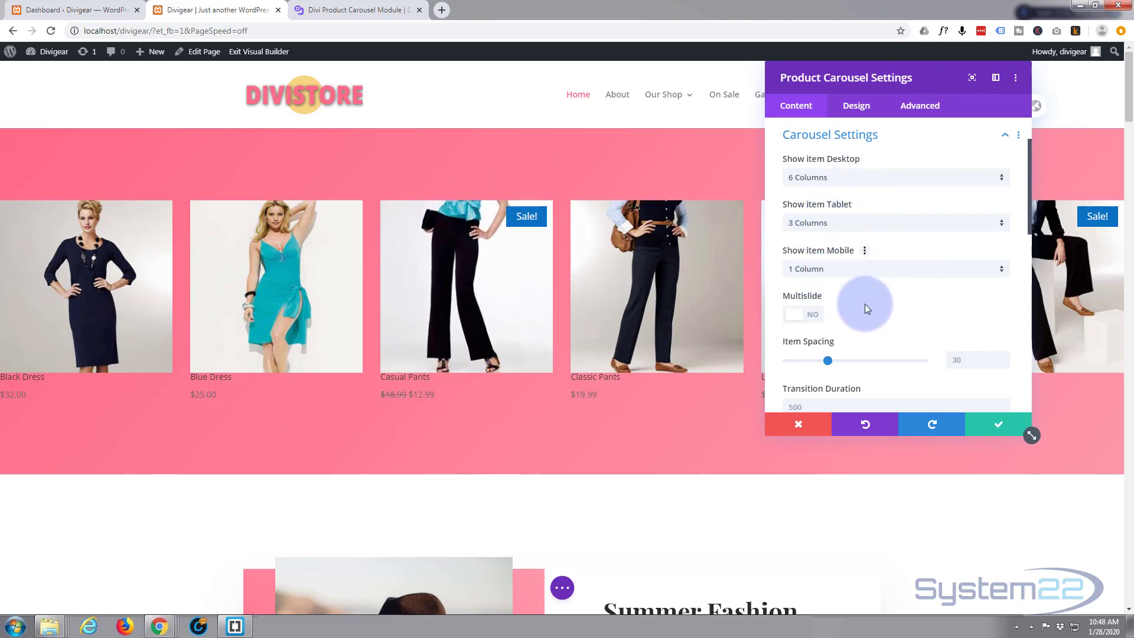
click(813, 318)
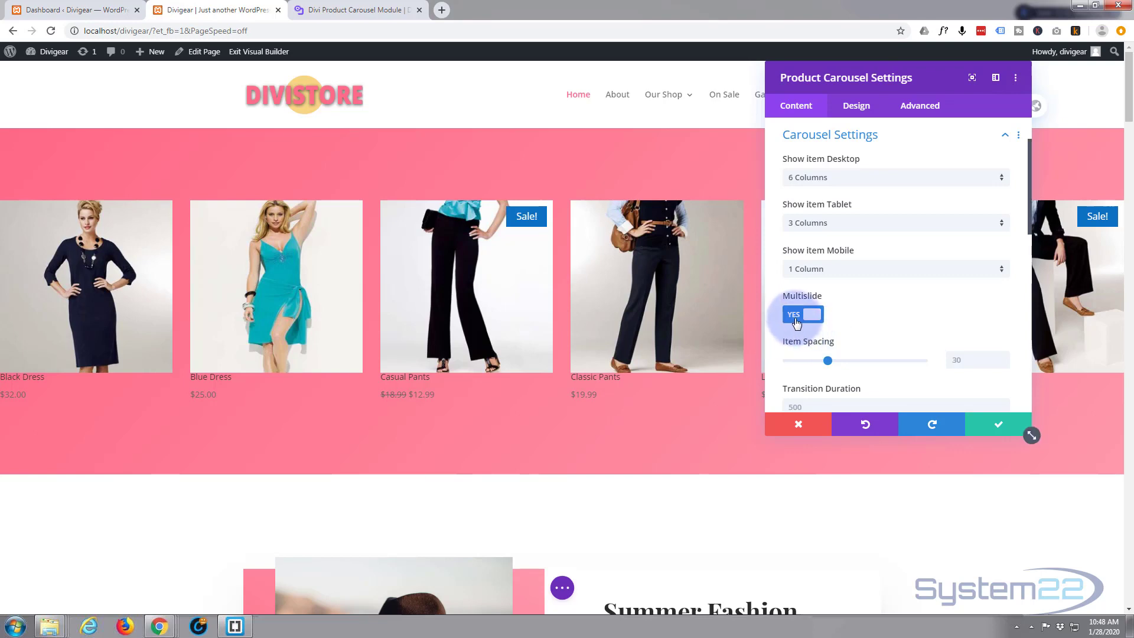
click(798, 318)
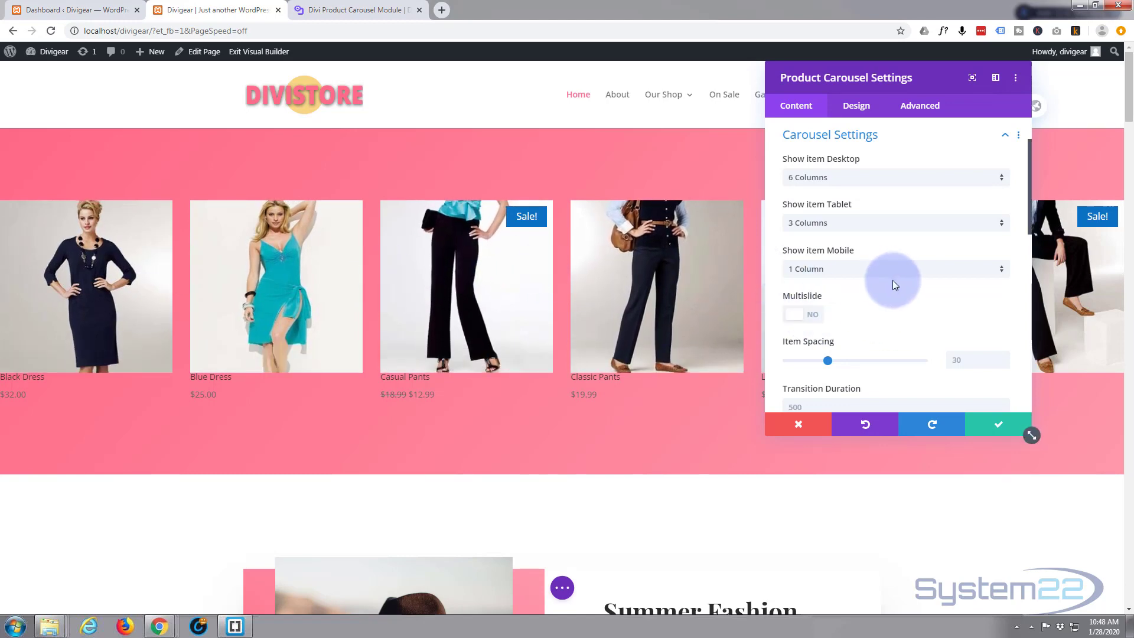
scroll(892, 280, down, 3)
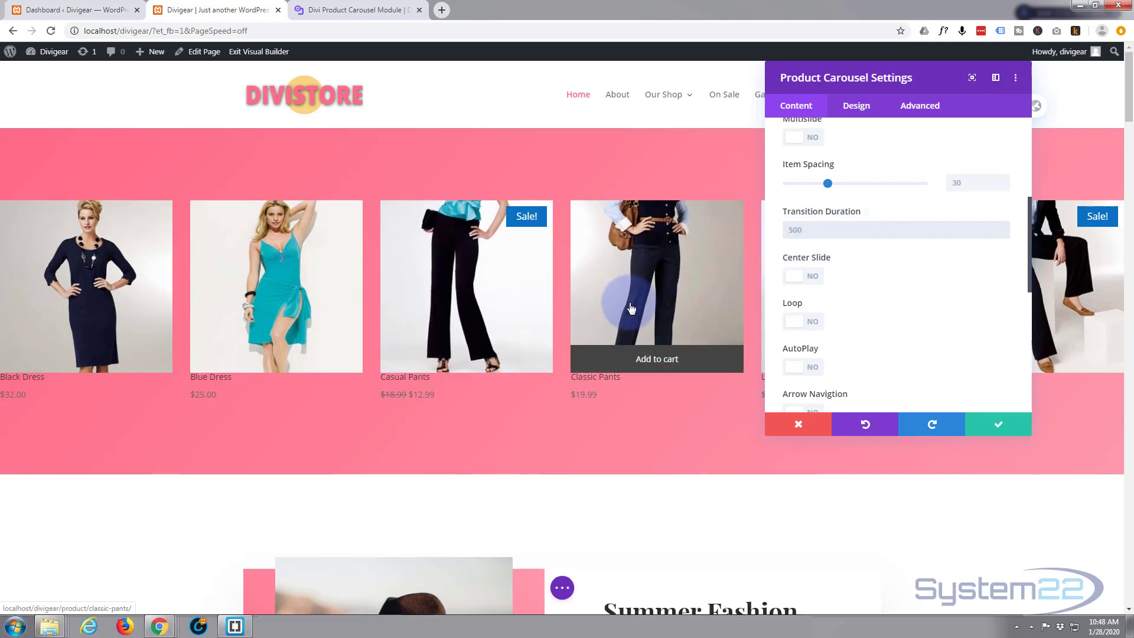
click(812, 282)
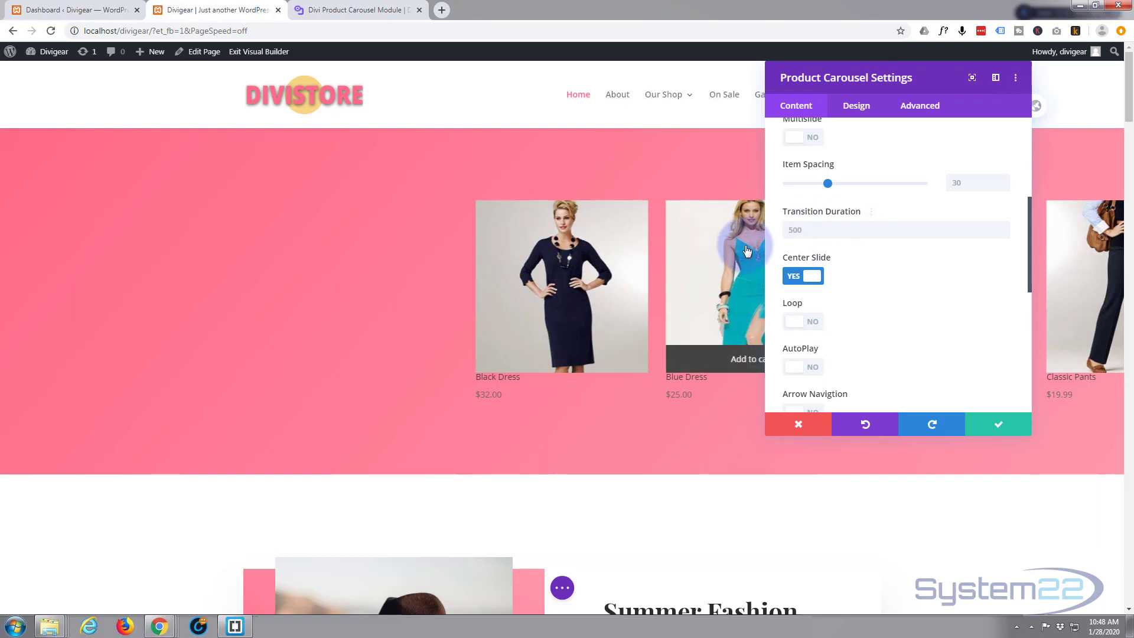
click(796, 277)
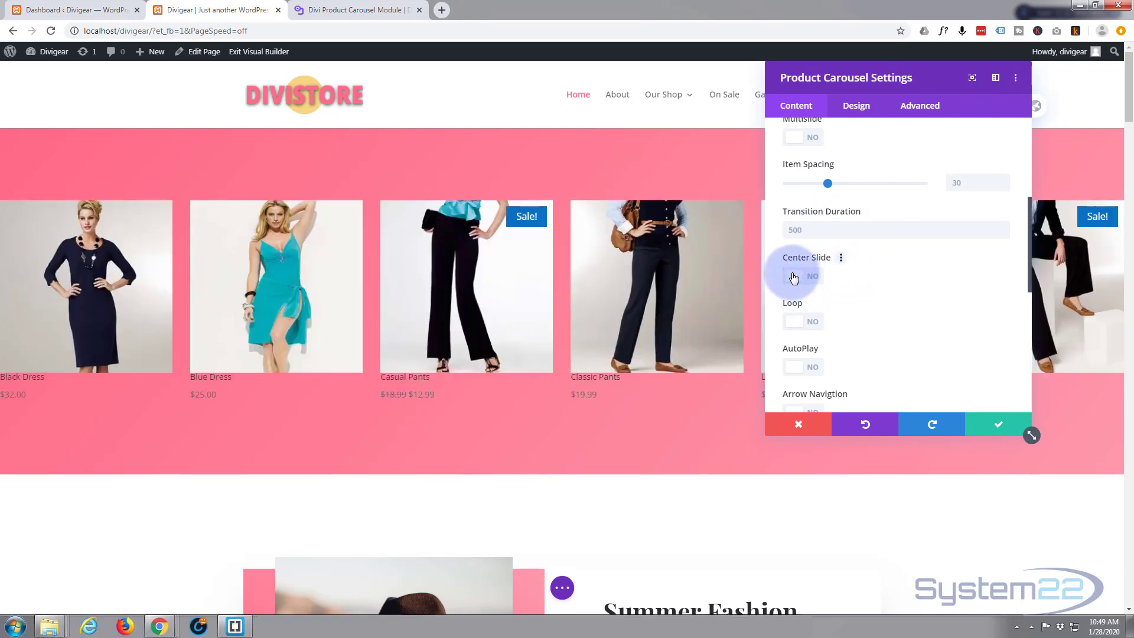
Step: Turn on the carousel's Loop and AutoPlay options
scroll(898, 303, down, 1)
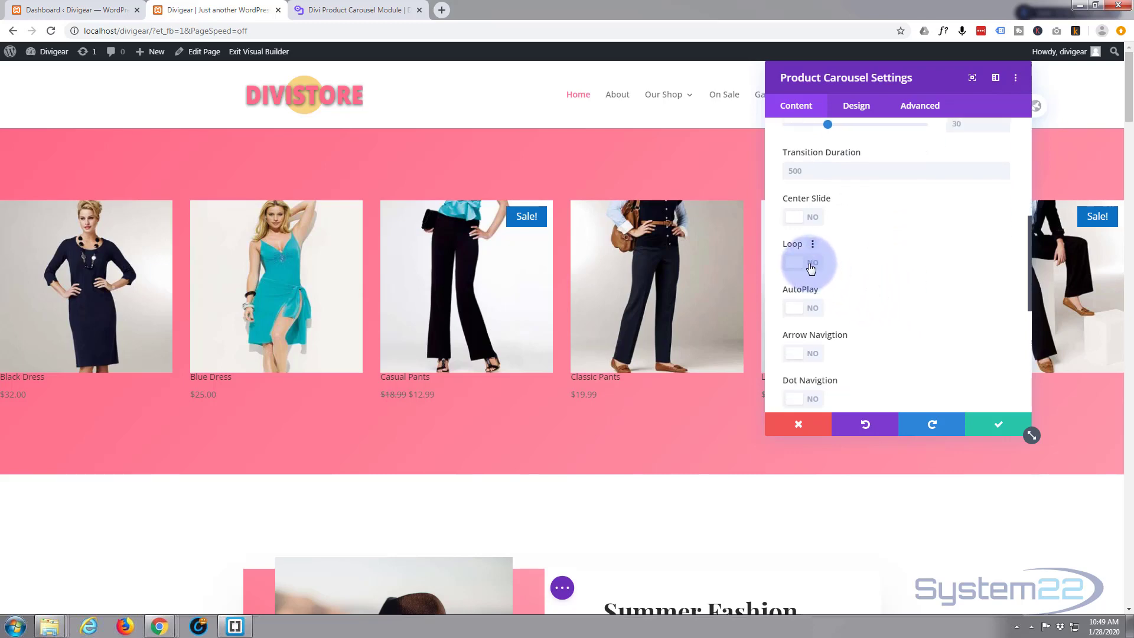
click(811, 269)
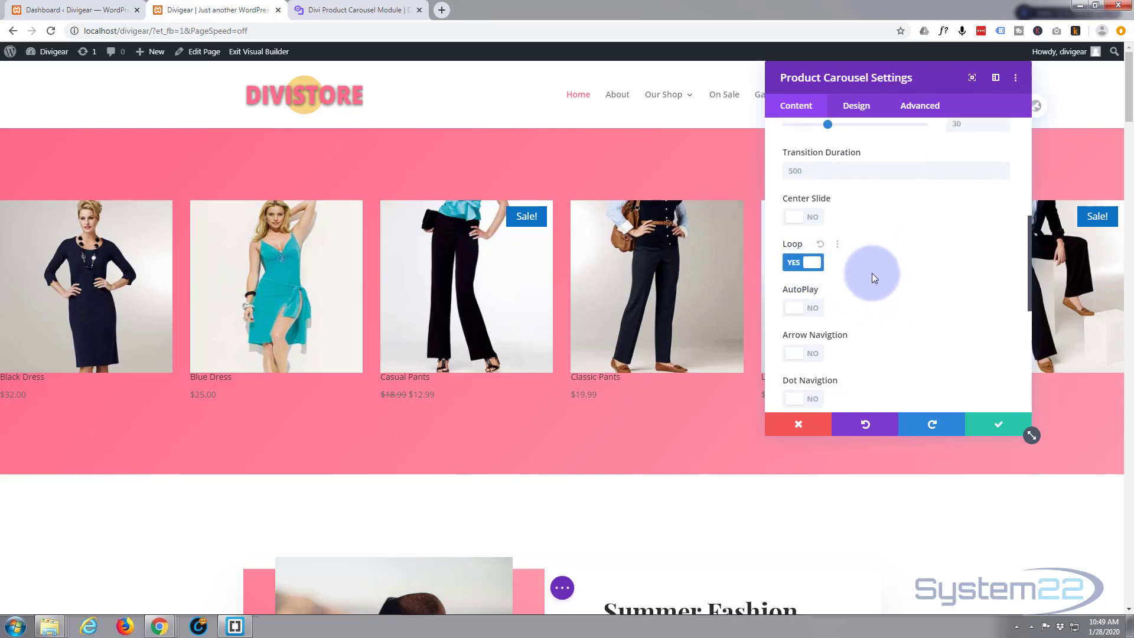
scroll(873, 273, down, 1)
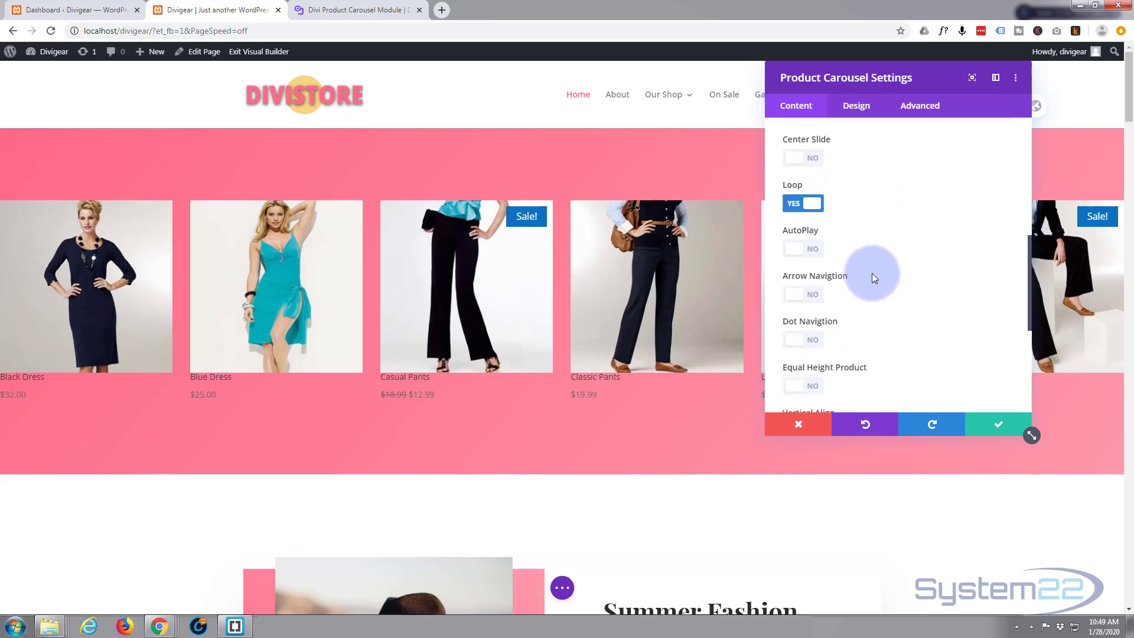
click(811, 250)
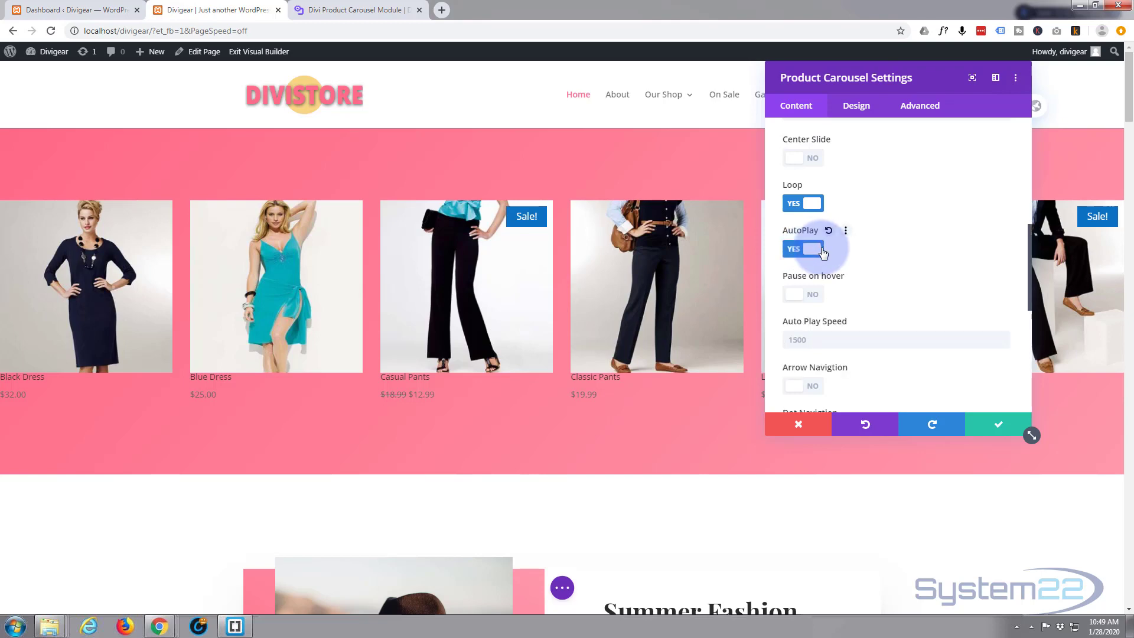
Step: Turn on Pause on hover and set the Auto Play Speed to 1200
scroll(898, 256, down, 1)
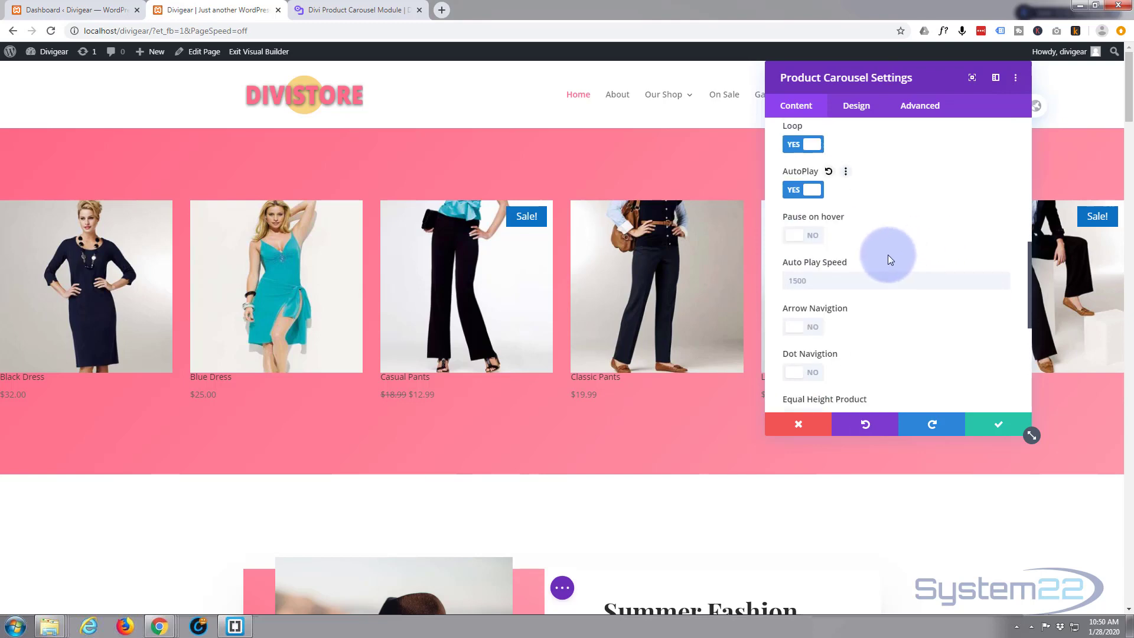
click(819, 244)
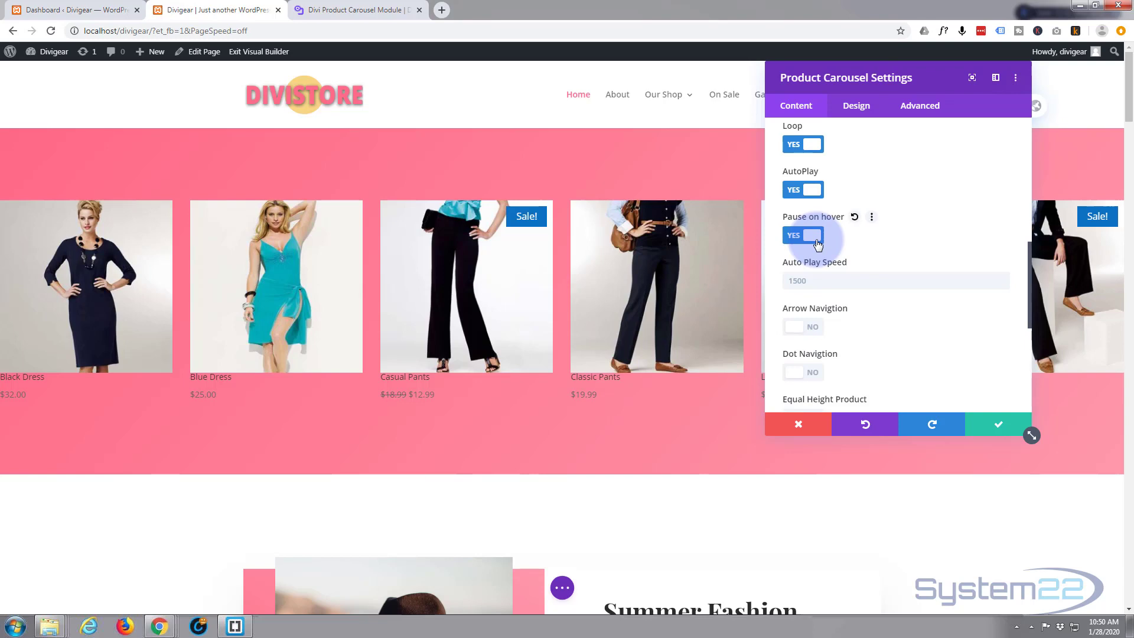
click(812, 281)
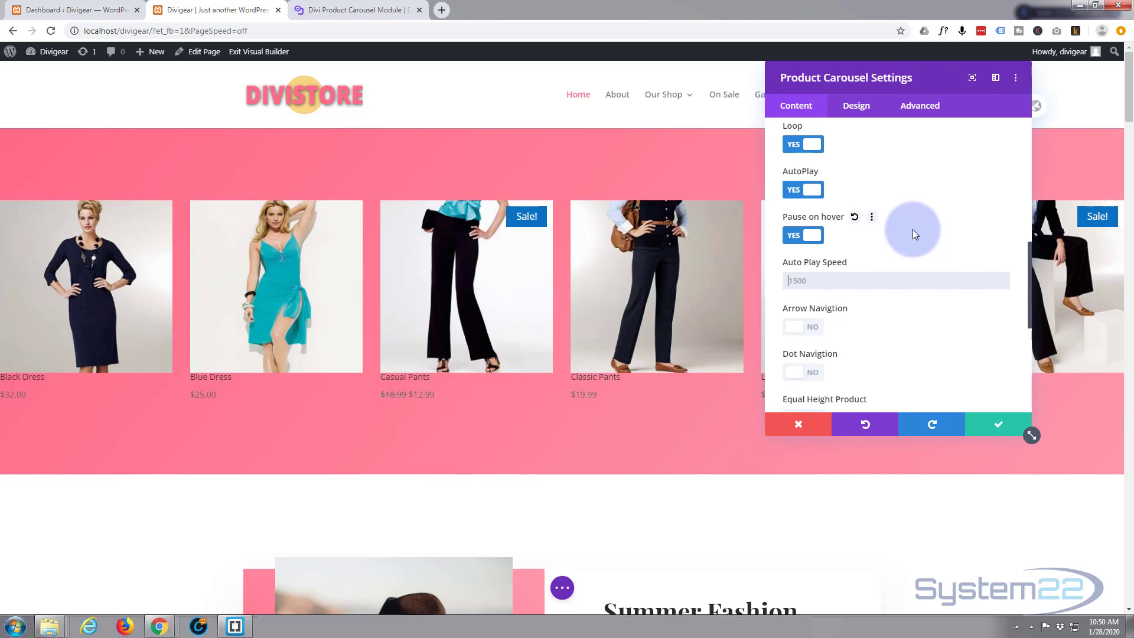
text(1200)
click(891, 303)
Step: Turn on Equal Height Product for the carousel items
scroll(892, 296, down, 2)
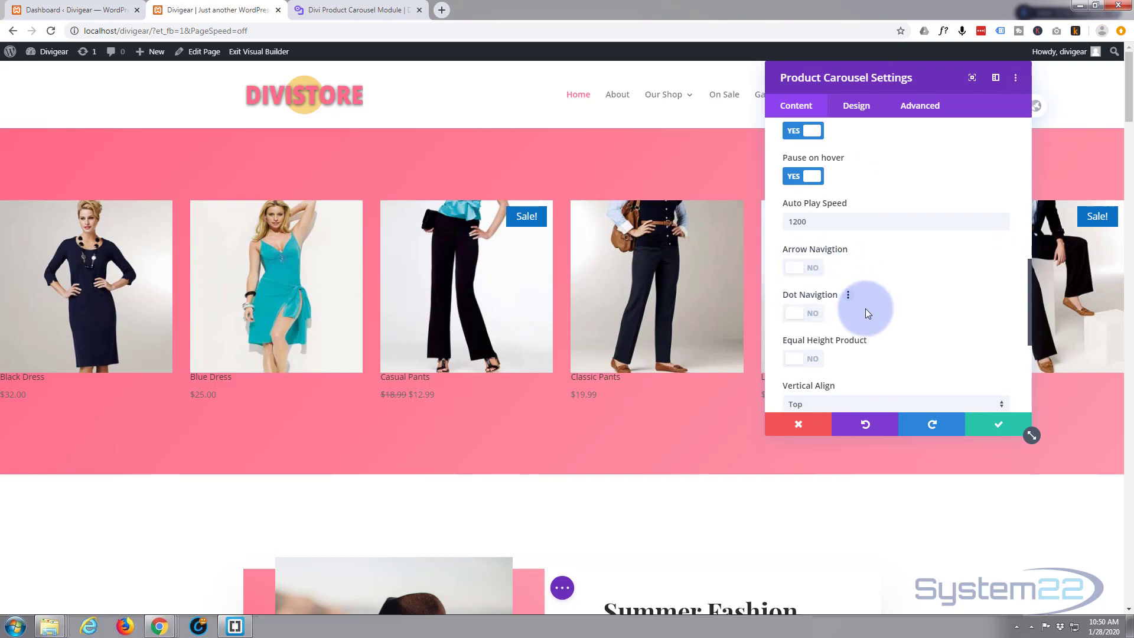
scroll(866, 300, down, 1)
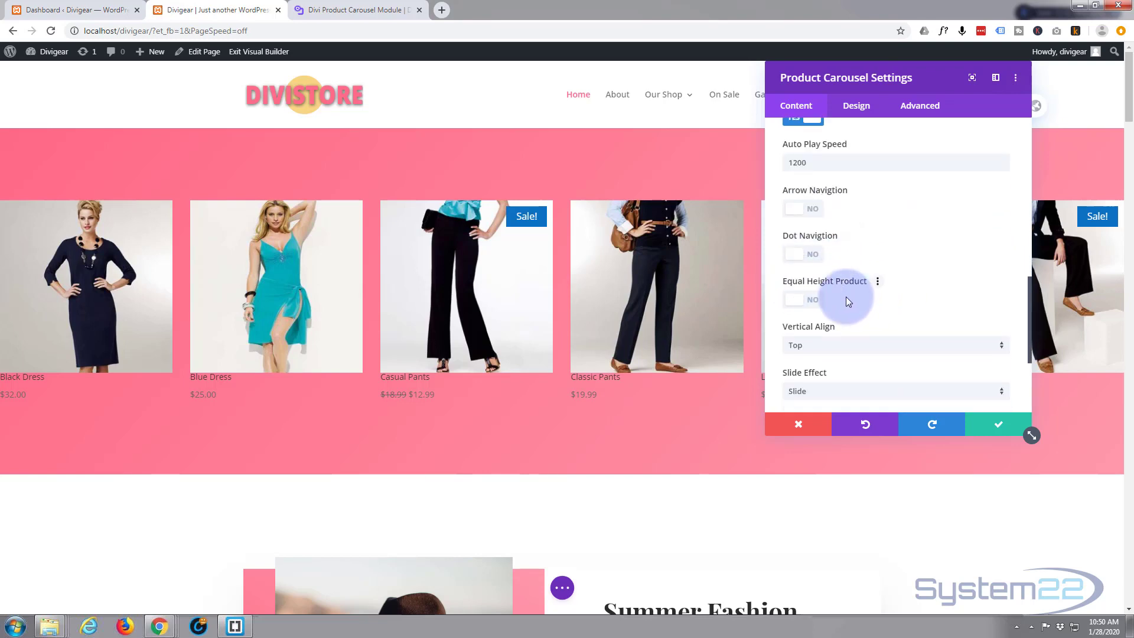
click(812, 300)
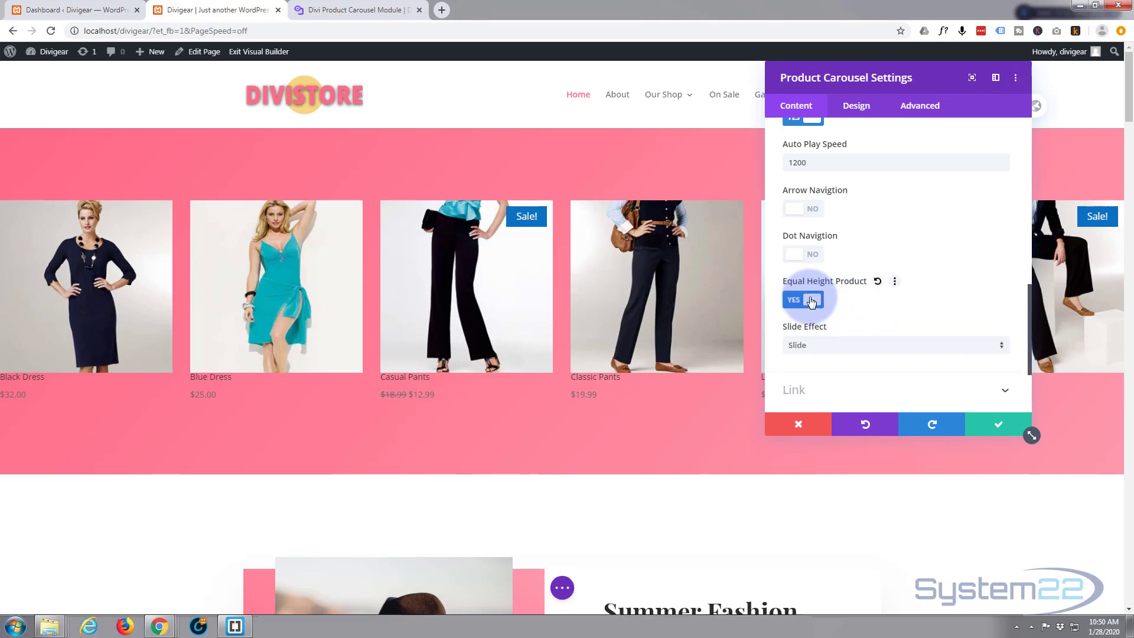
scroll(892, 303, down, 1)
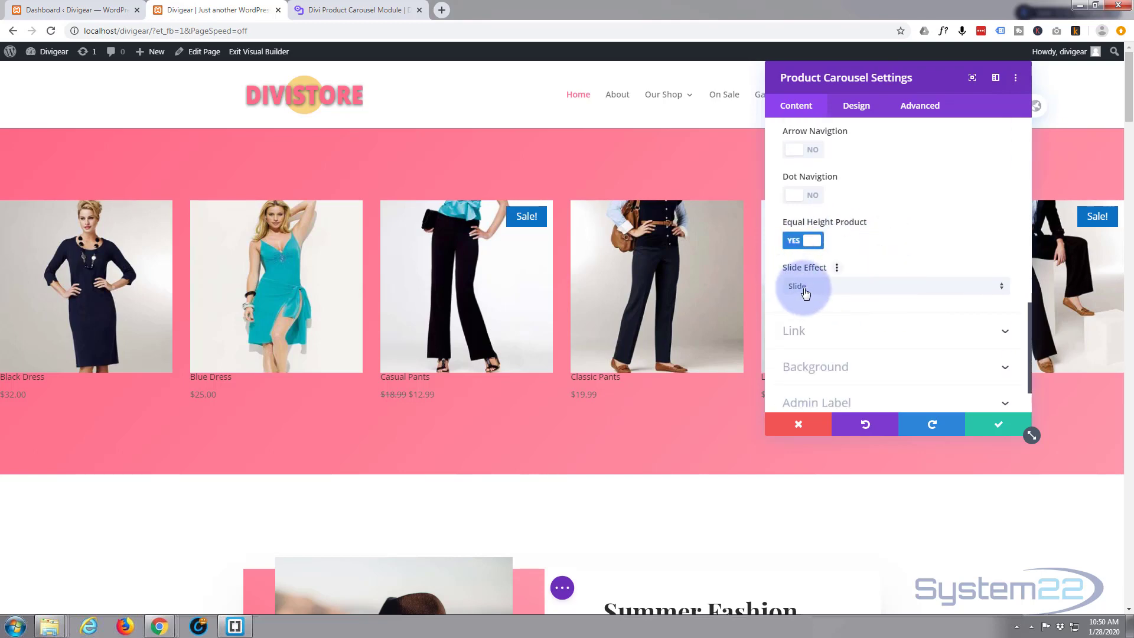
click(871, 293)
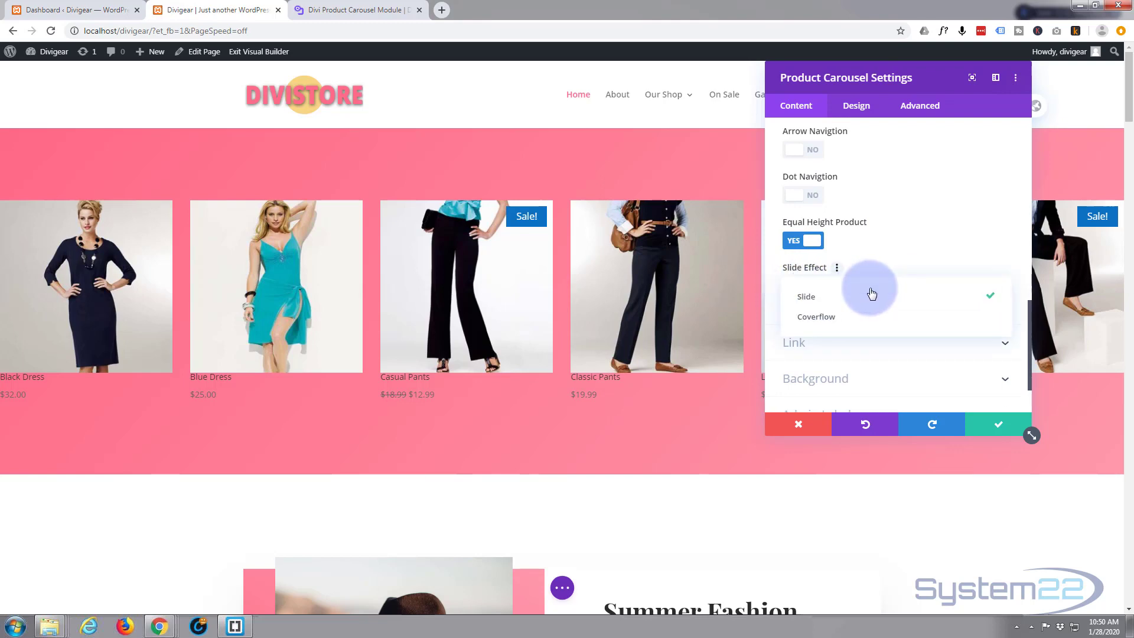
click(841, 319)
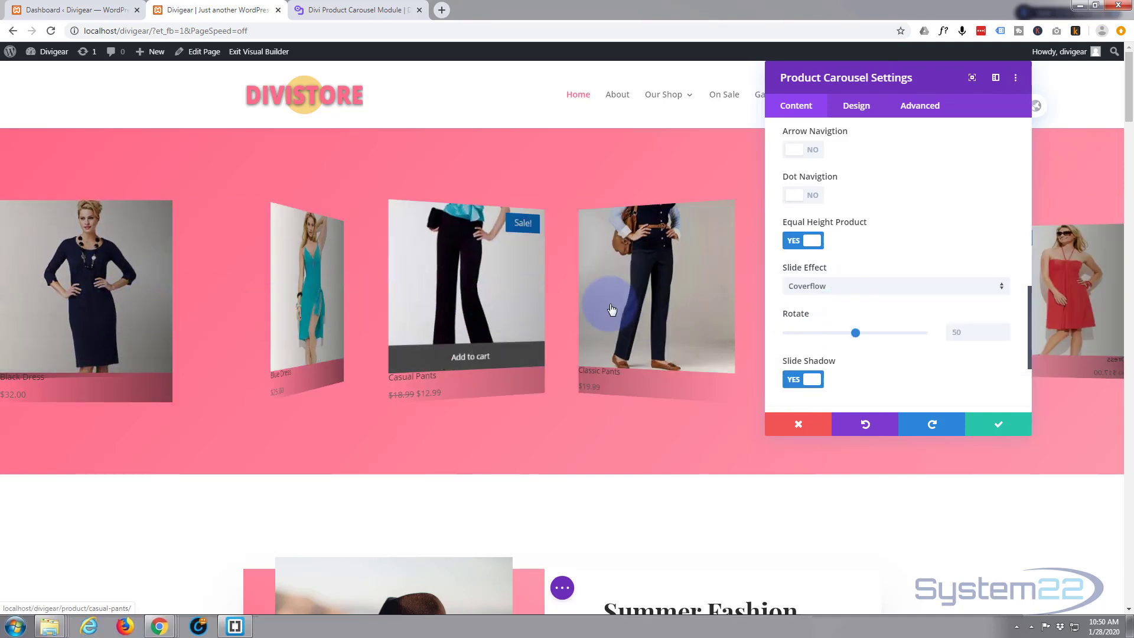
click(915, 289)
click(856, 297)
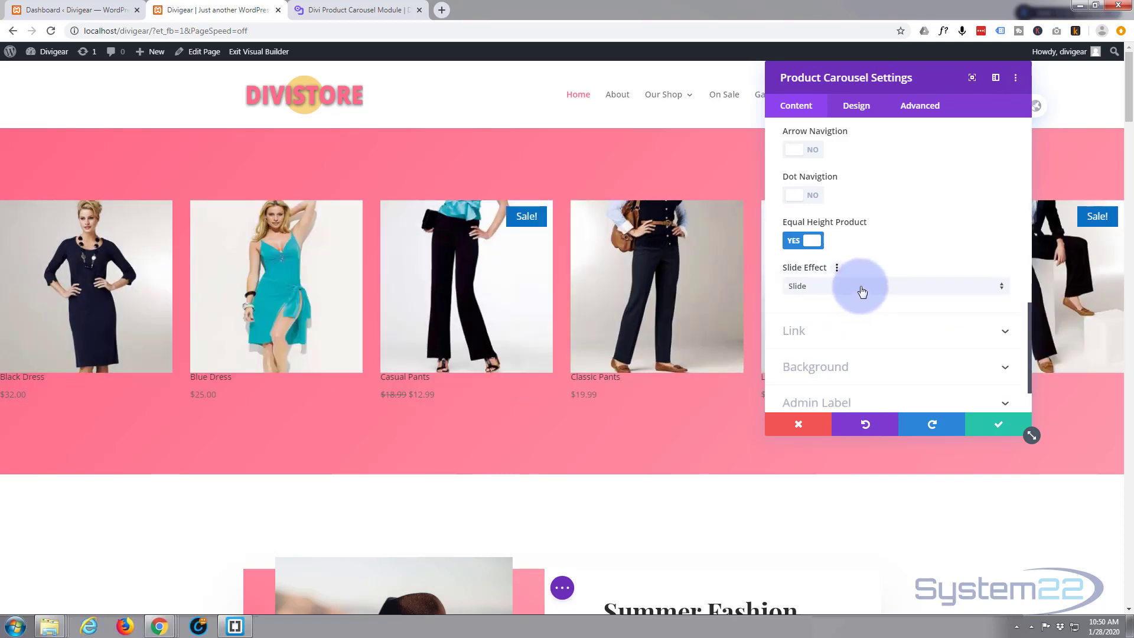
Step: Open the carousel's Design settings and turn on Title on top so product titles sit above the images
scroll(850, 293, down, 1)
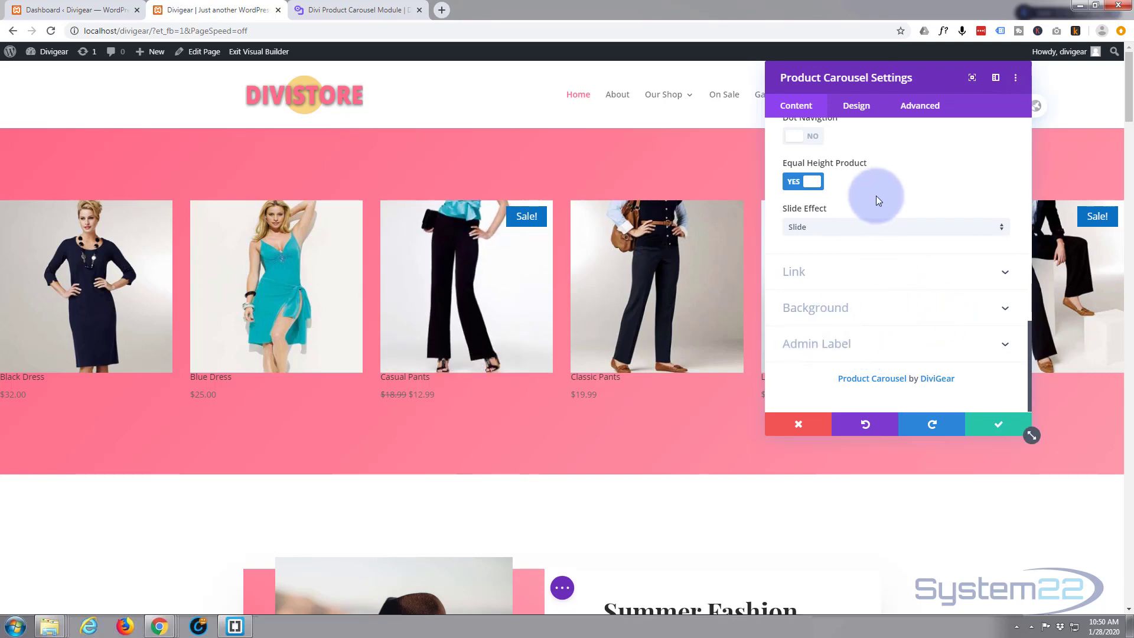
scroll(877, 193, up, 1)
scroll(877, 190, up, 4)
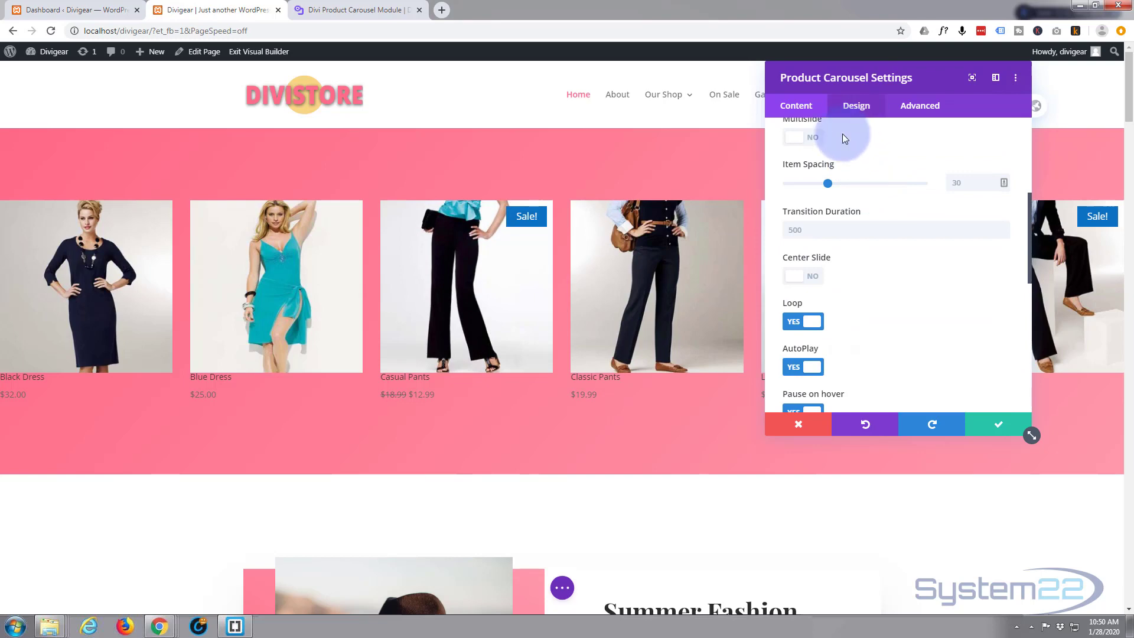
scroll(825, 187, up, 1)
scroll(826, 192, up, 3)
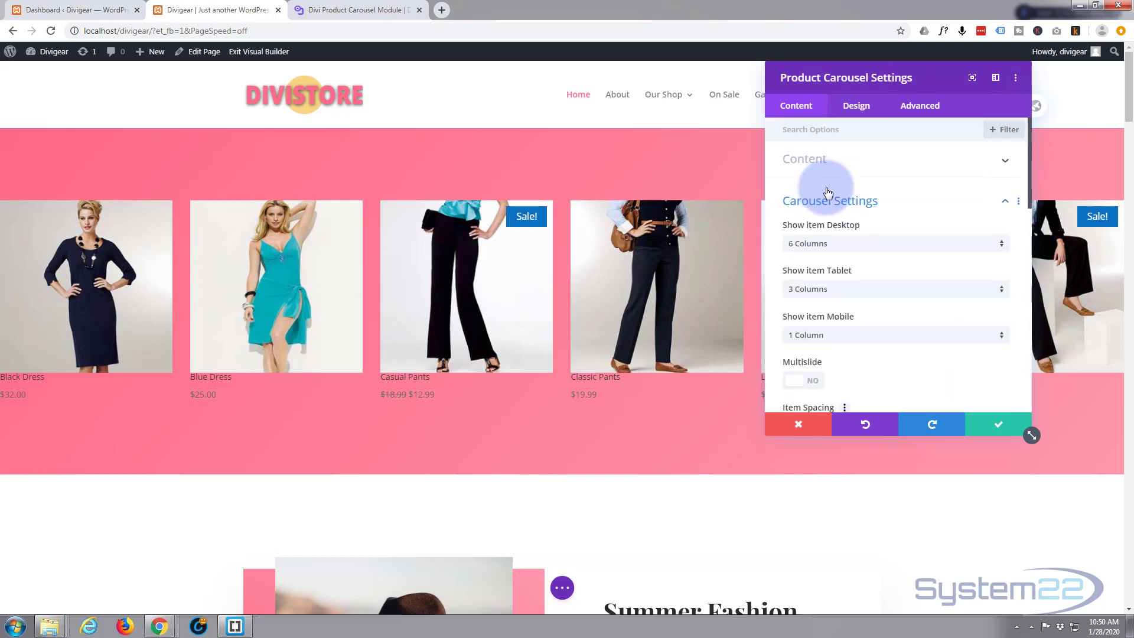
click(863, 112)
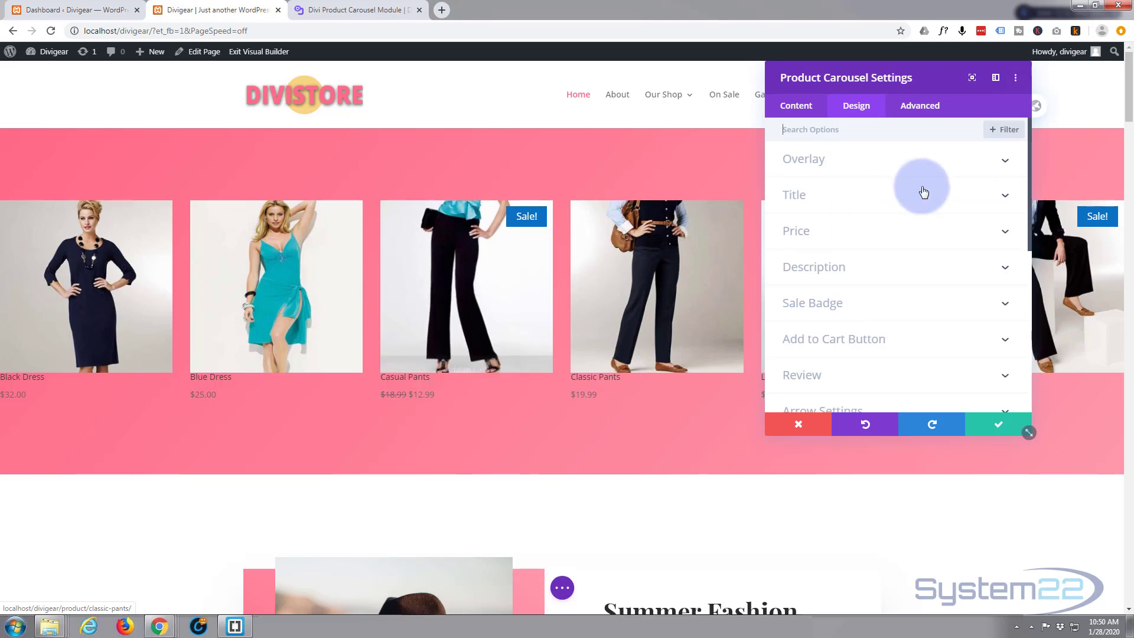
click(888, 159)
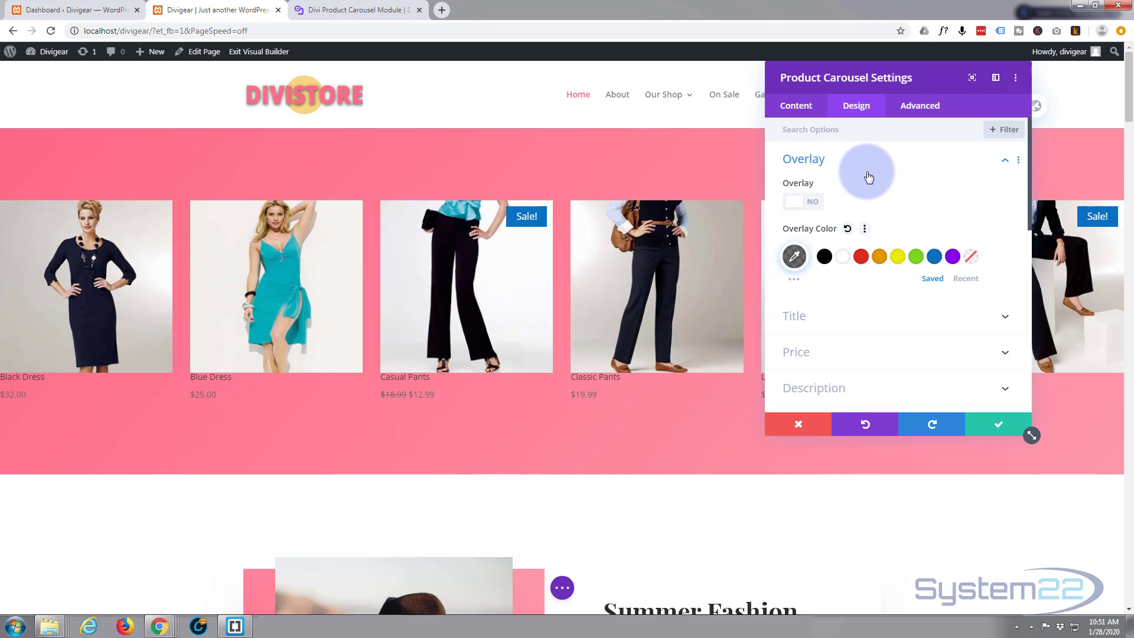
scroll(869, 176, down, 1)
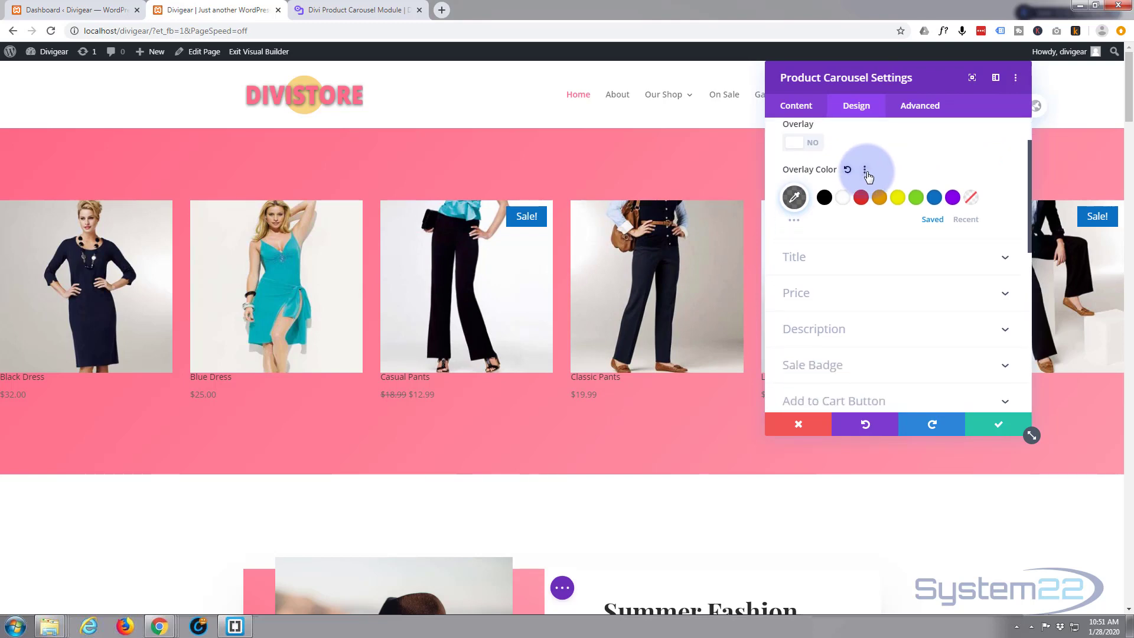
scroll(869, 176, down, 1)
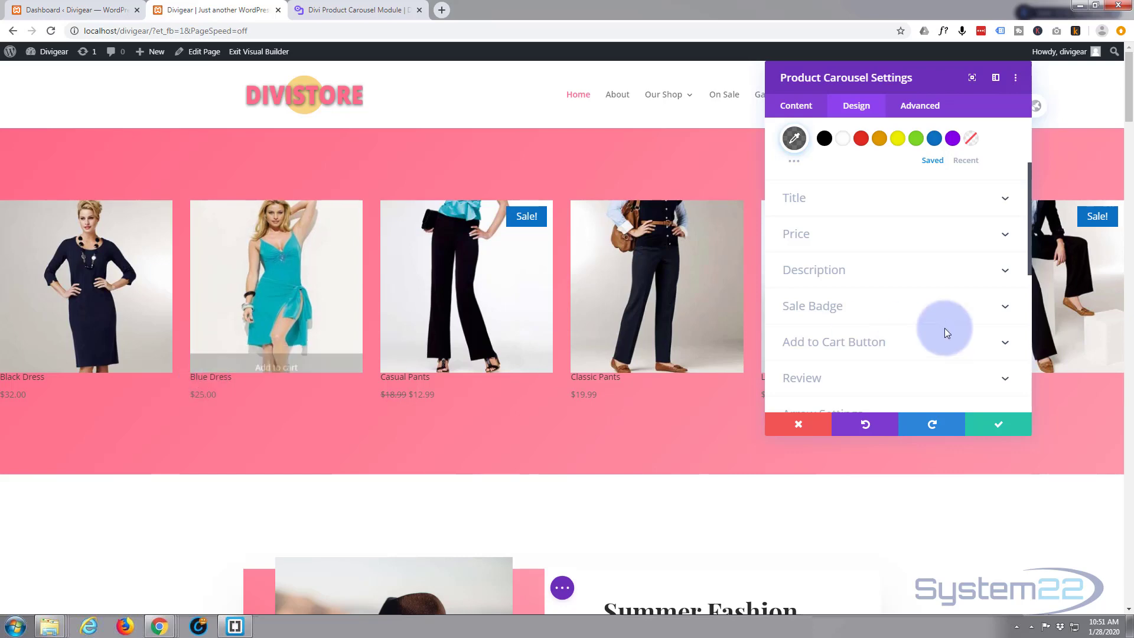
click(857, 199)
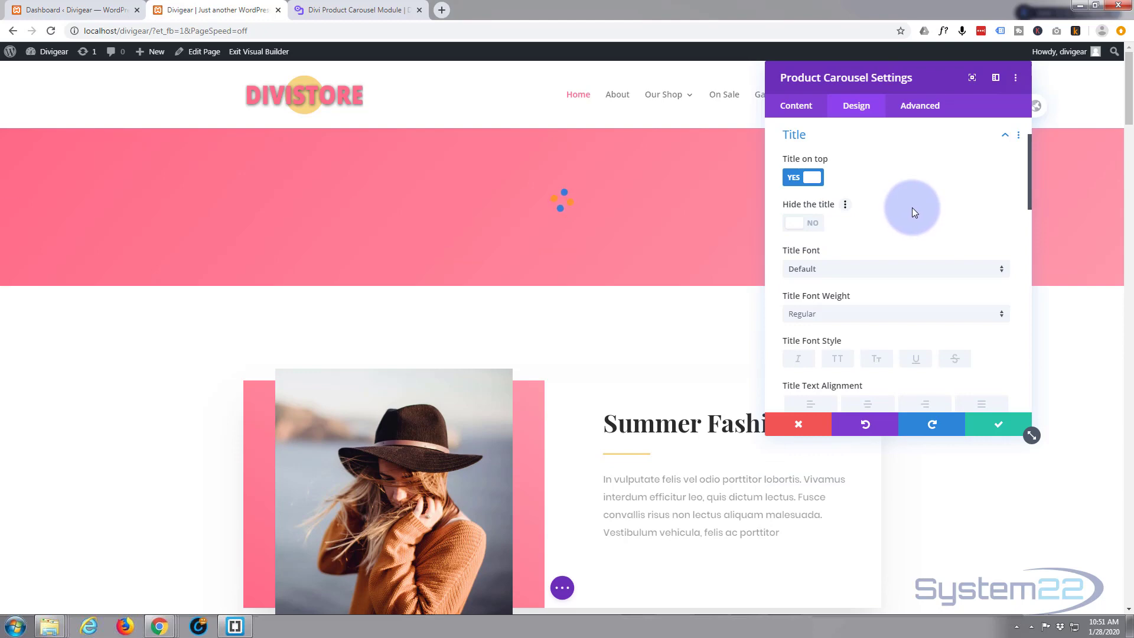
scroll(860, 210, down, 1)
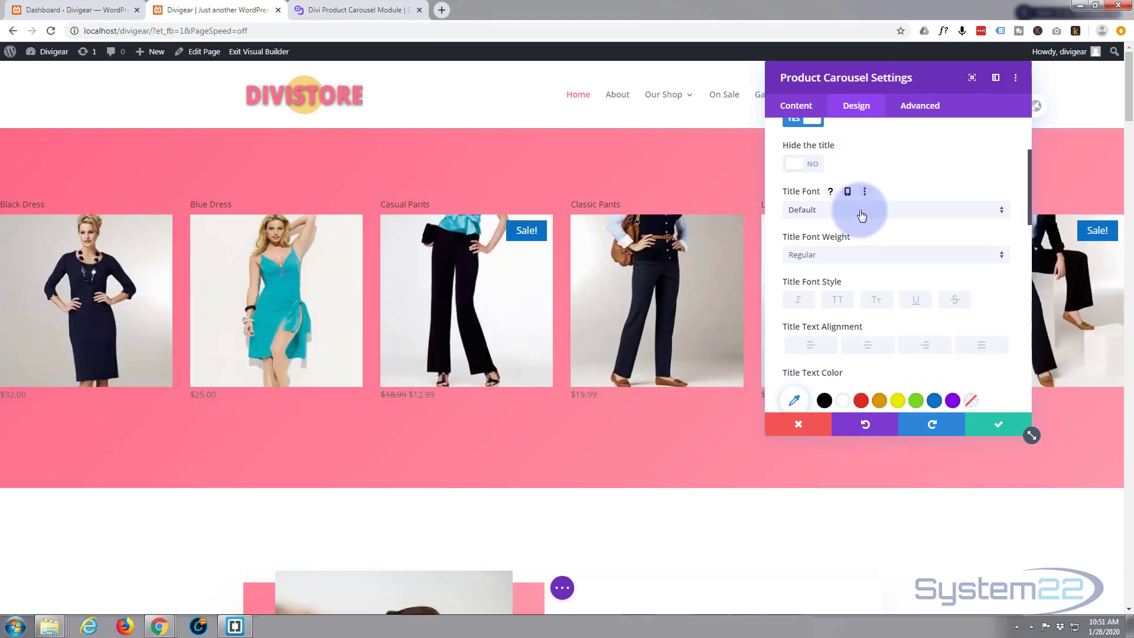
scroll(861, 215, down, 1)
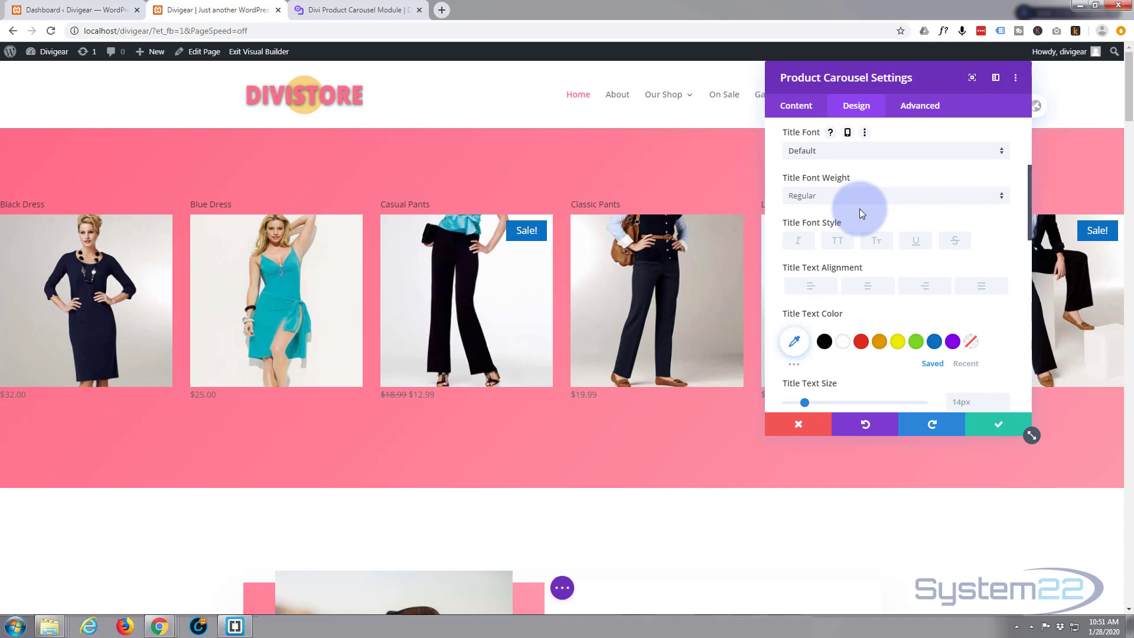
Step: Center-align the product titles and set the title text color to white
click(870, 287)
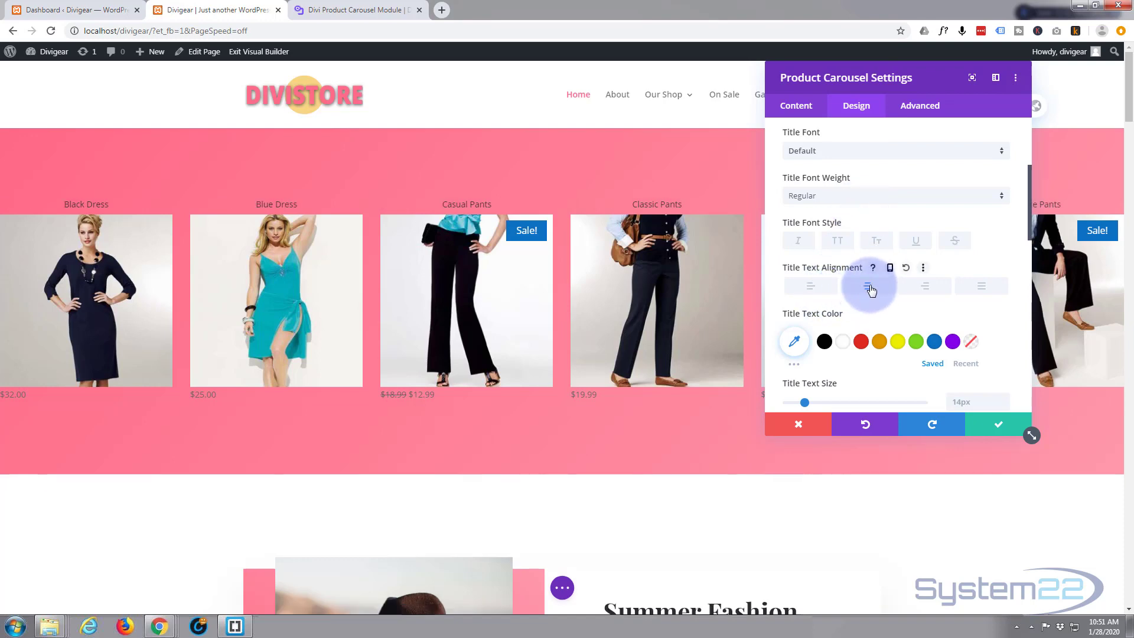
click(843, 341)
scroll(849, 304, down, 3)
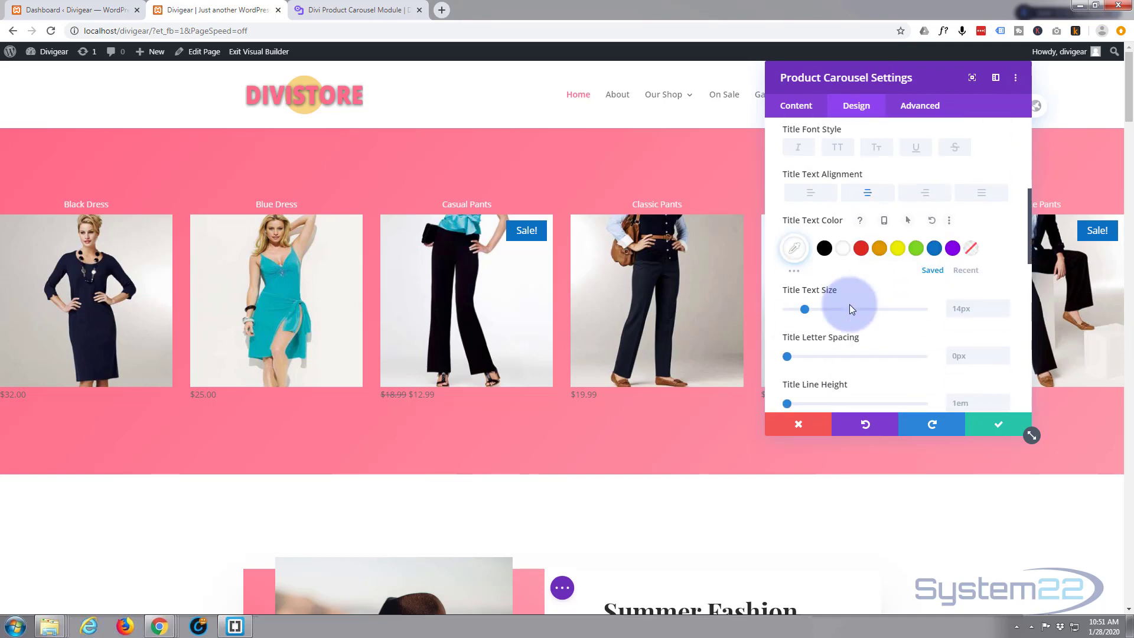
Step: Set the title text size to 25px and the title line height to 1.9em
drag(806, 286, 821, 285)
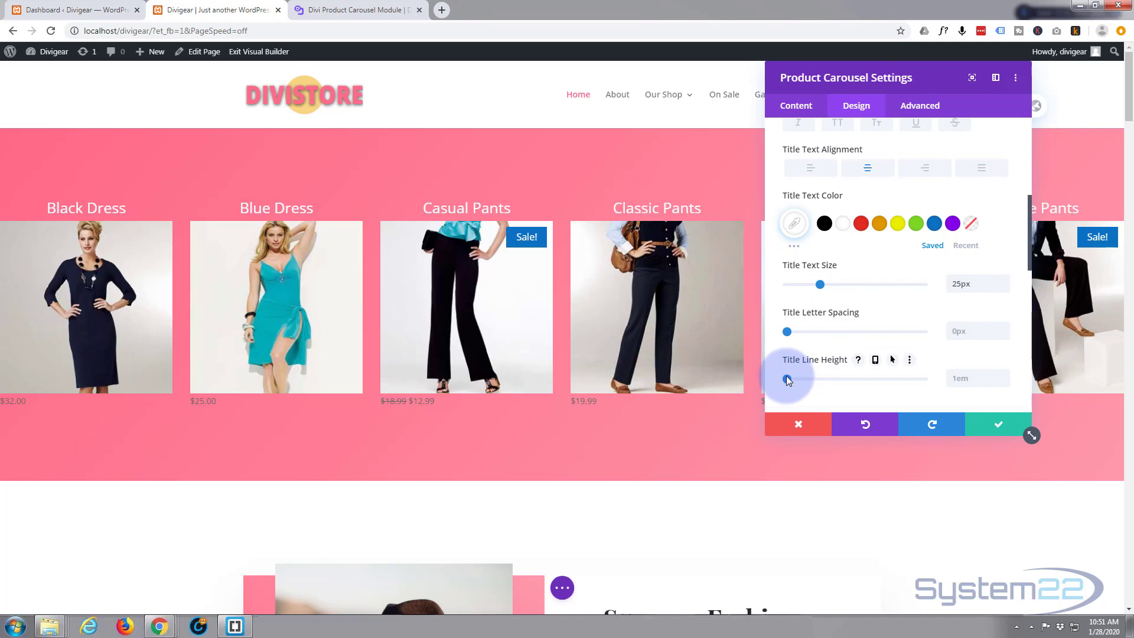
drag(786, 377, 848, 382)
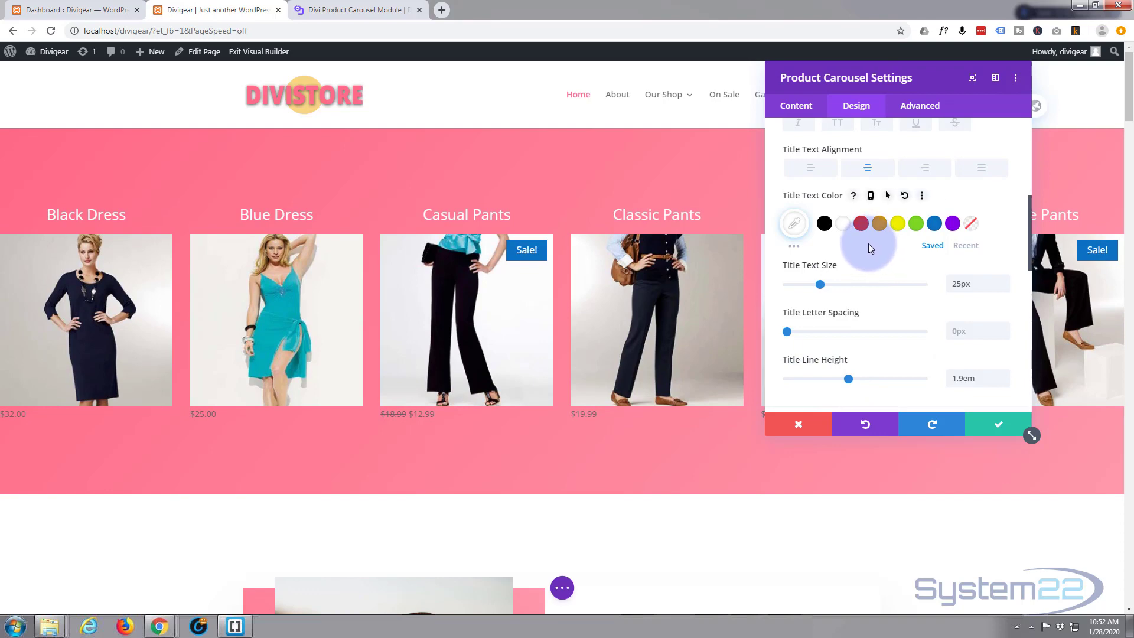
Step: Open the Price settings and set the price font weight to Semi Bold
scroll(868, 244, down, 2)
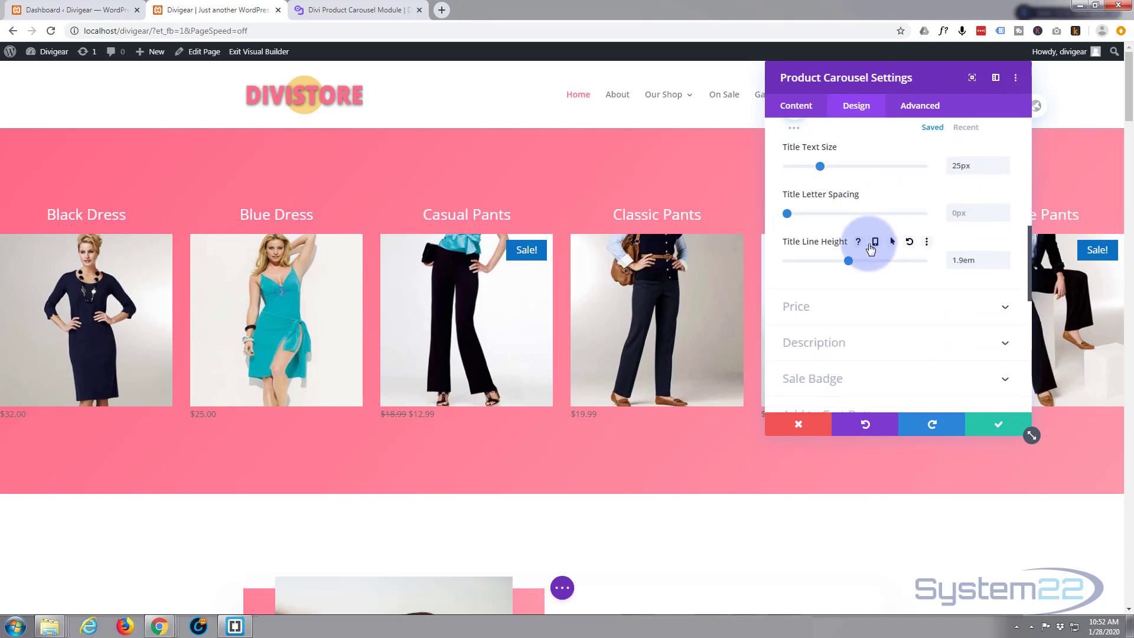
scroll(870, 248, down, 1)
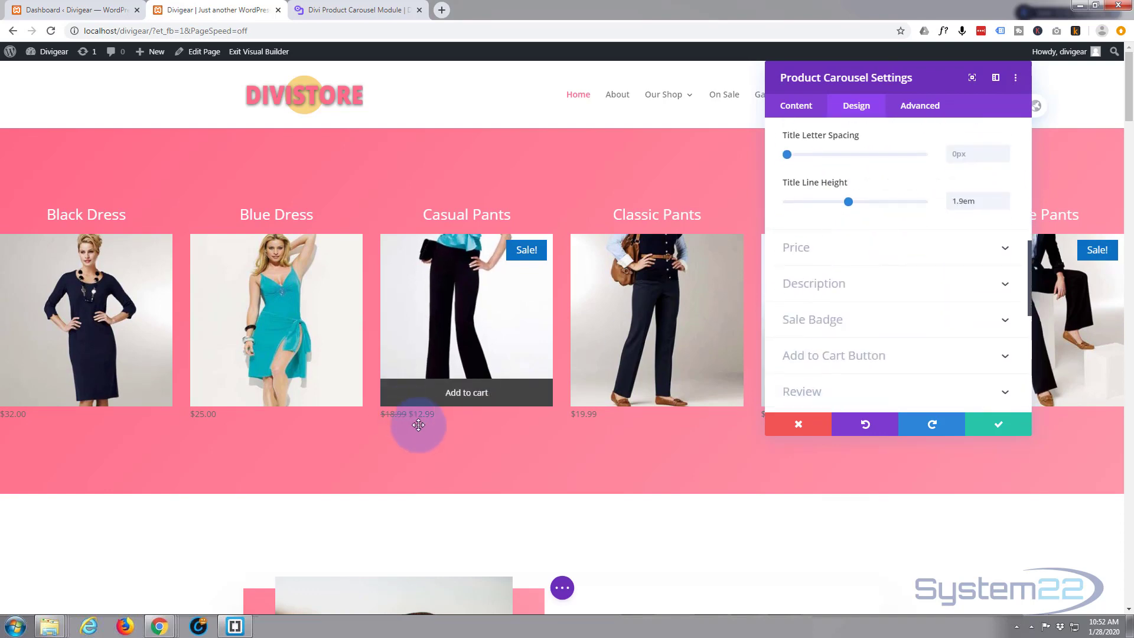
click(849, 253)
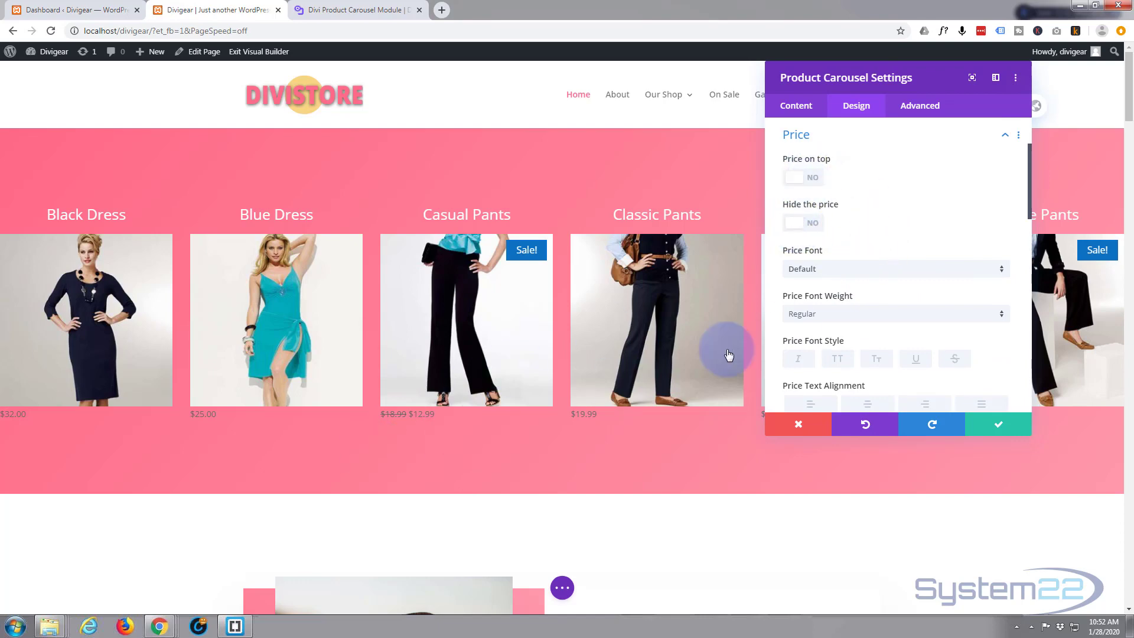
scroll(877, 278, down, 1)
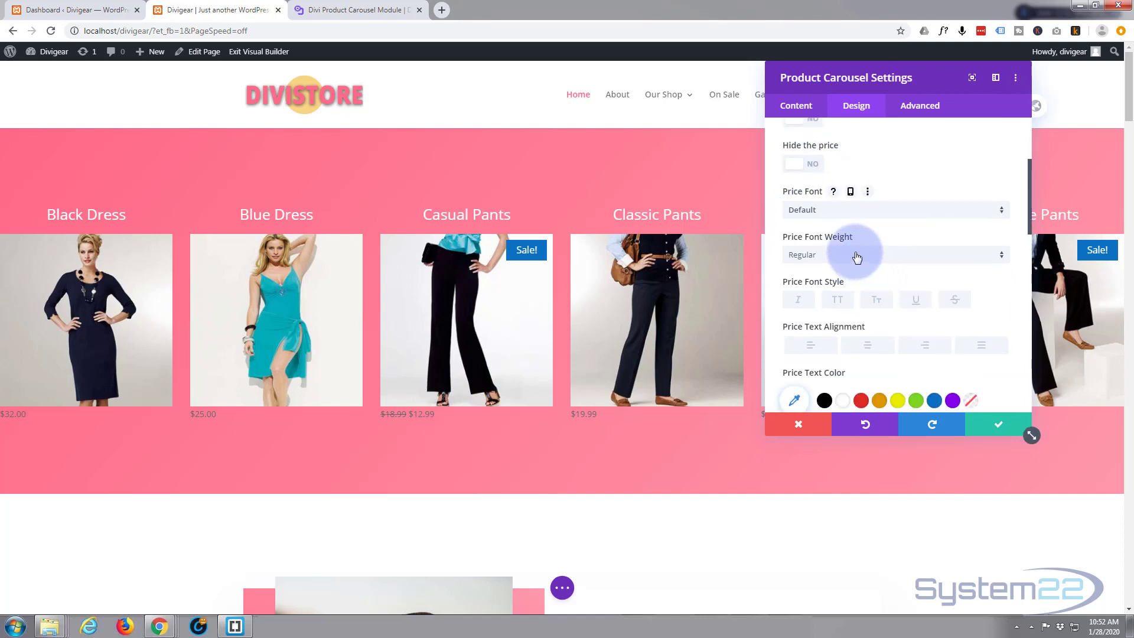
click(856, 256)
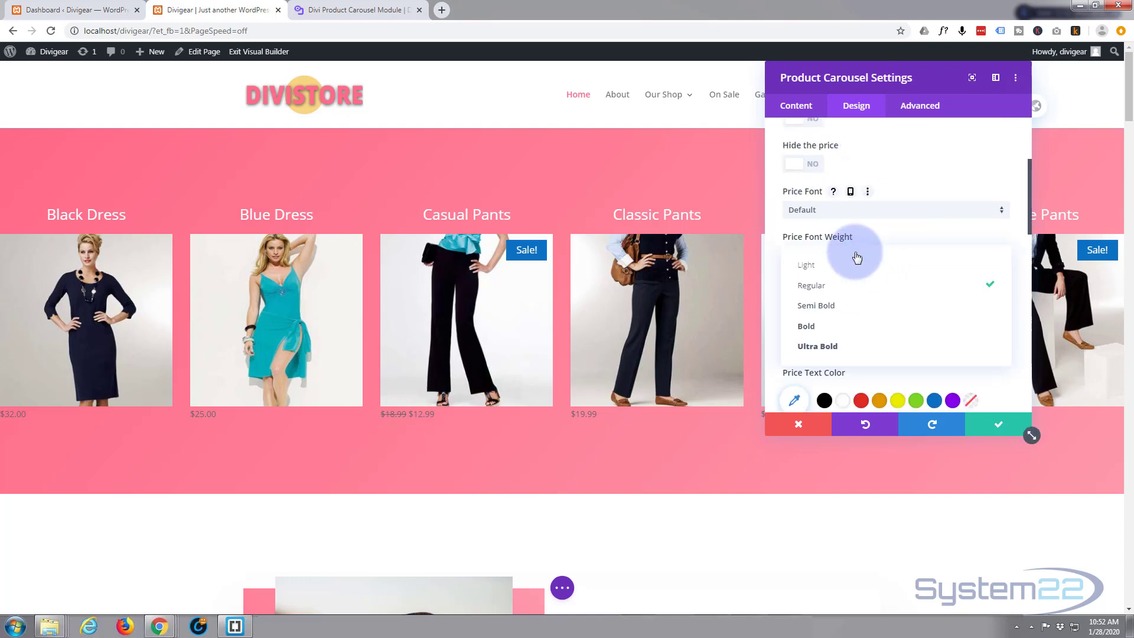
click(824, 306)
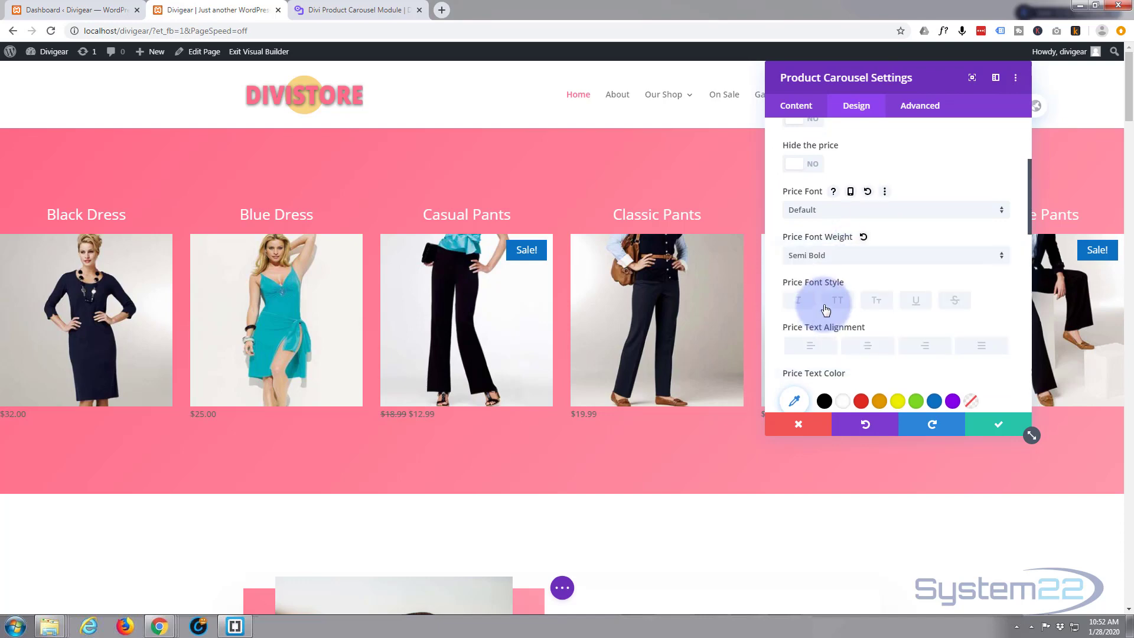
Step: Center-align the prices and set the price text color to #f7d584
scroll(825, 305, down, 1)
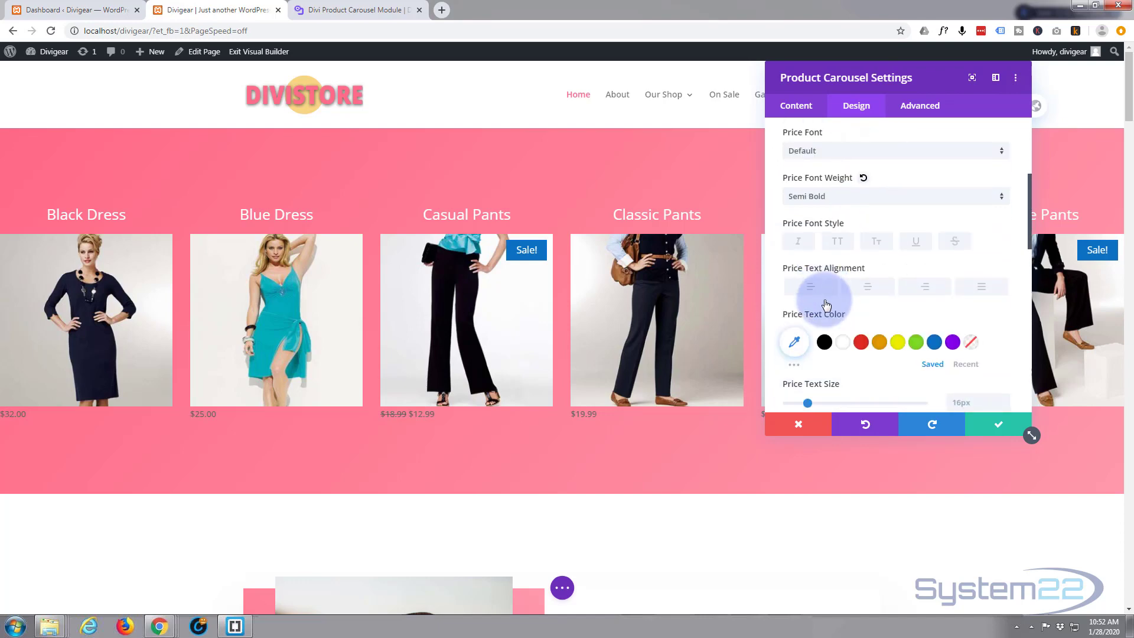
click(875, 289)
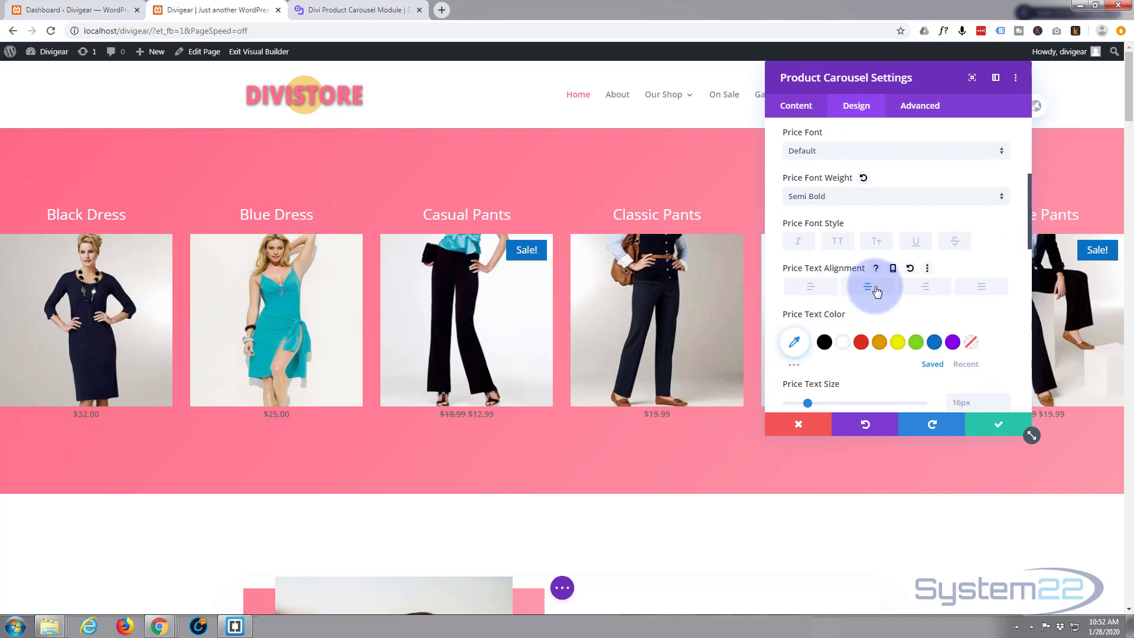
scroll(823, 300, down, 1)
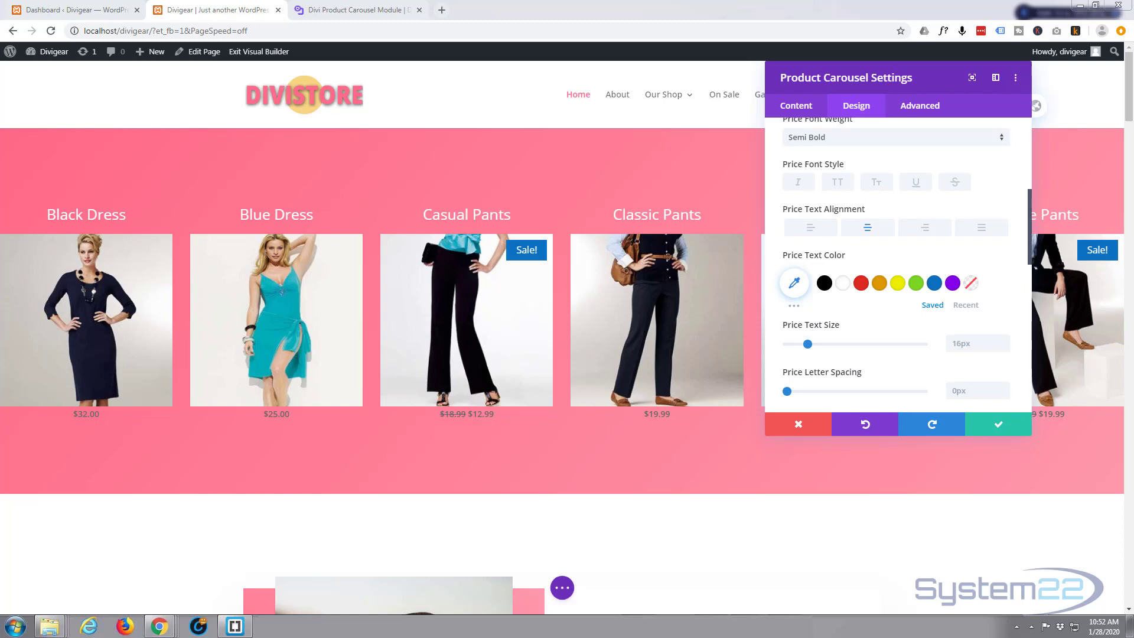
click(795, 286)
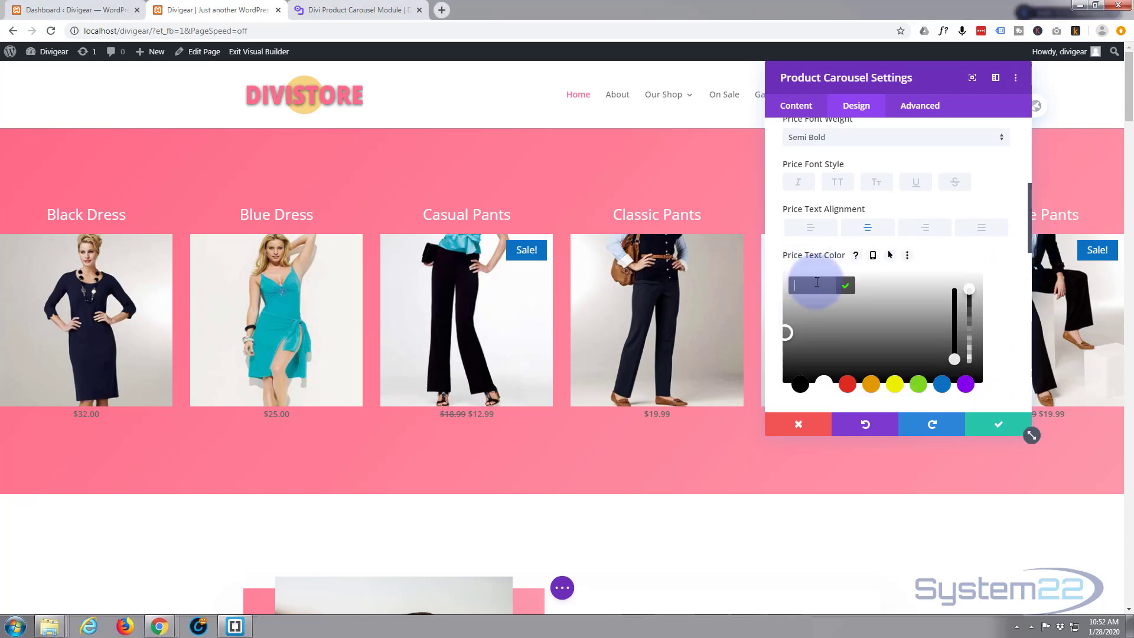
text(#f7d584)
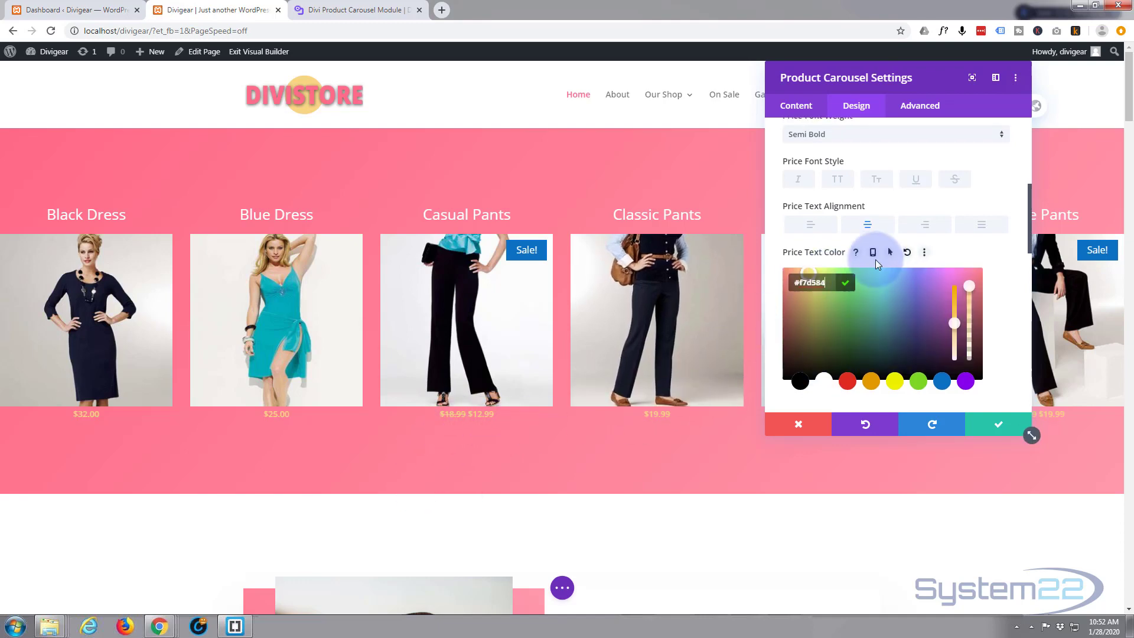
Step: Set the price text size to 24px and the price line height to 2.5em
scroll(875, 259, down, 2)
scroll(877, 264, down, 1)
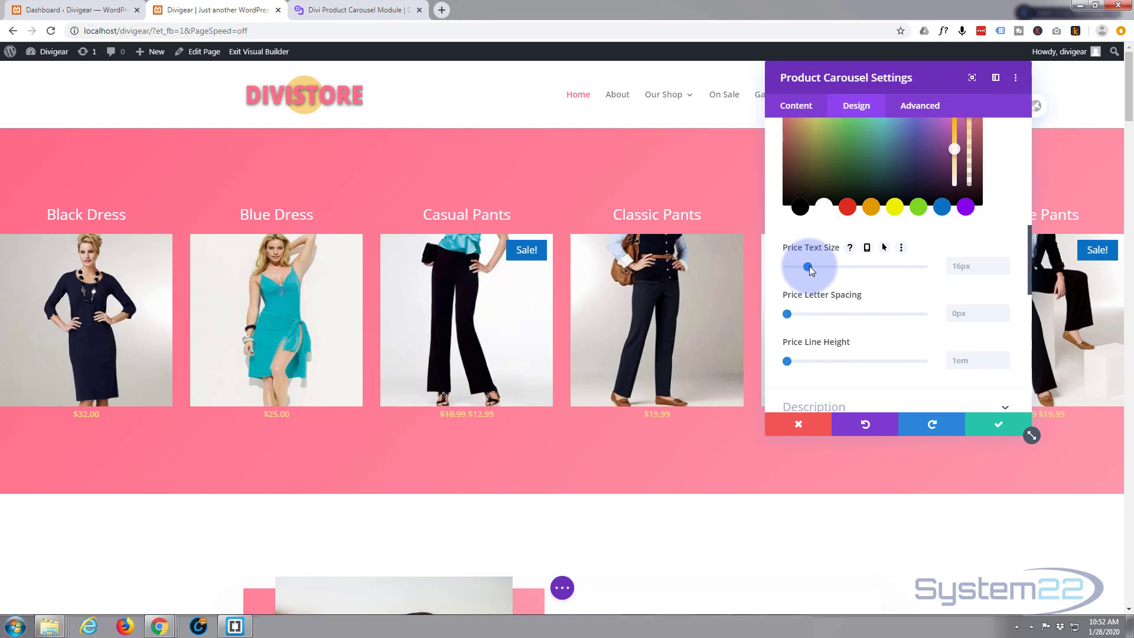
mouse_move(809, 266)
mouse_down()
mouse_move(834, 265)
mouse_move(820, 271)
mouse_up()
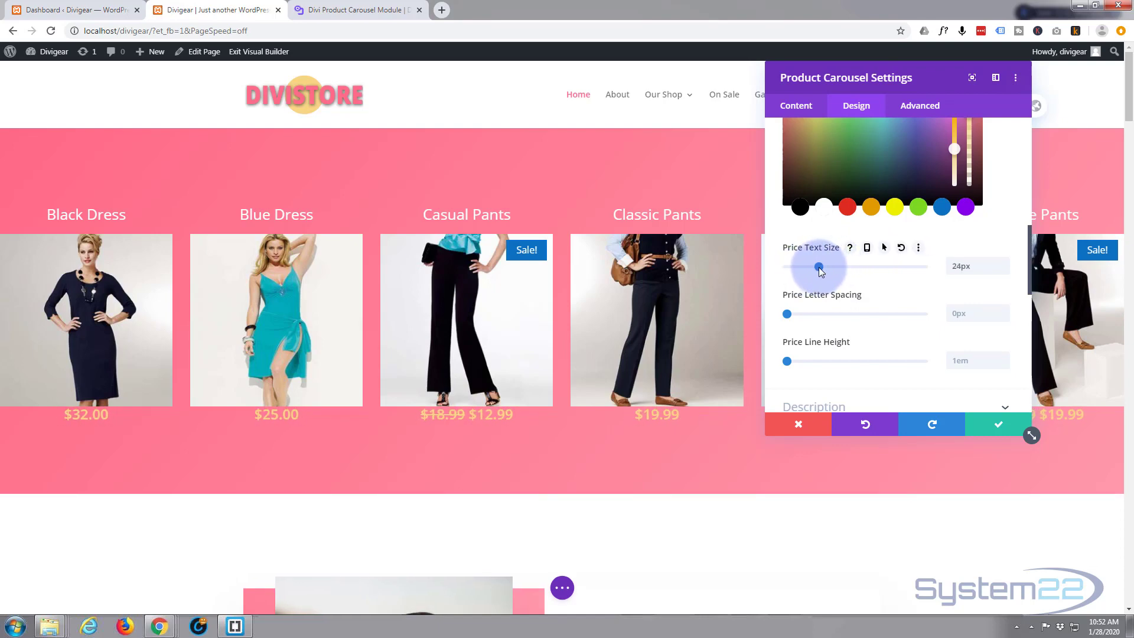
scroll(819, 267, down, 2)
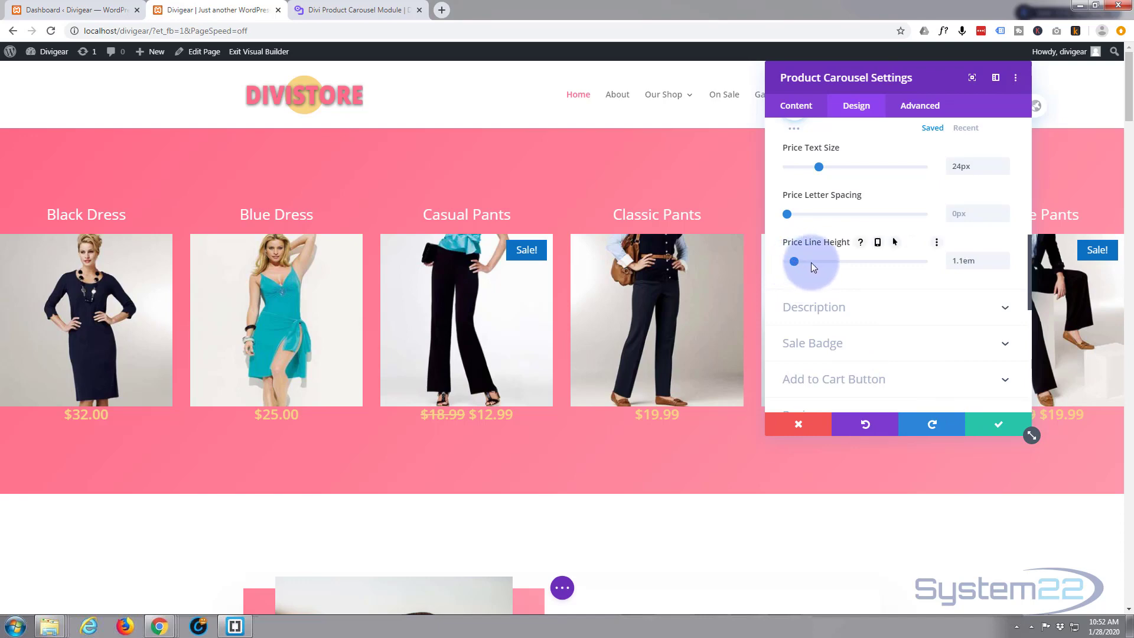
drag(811, 262, 891, 268)
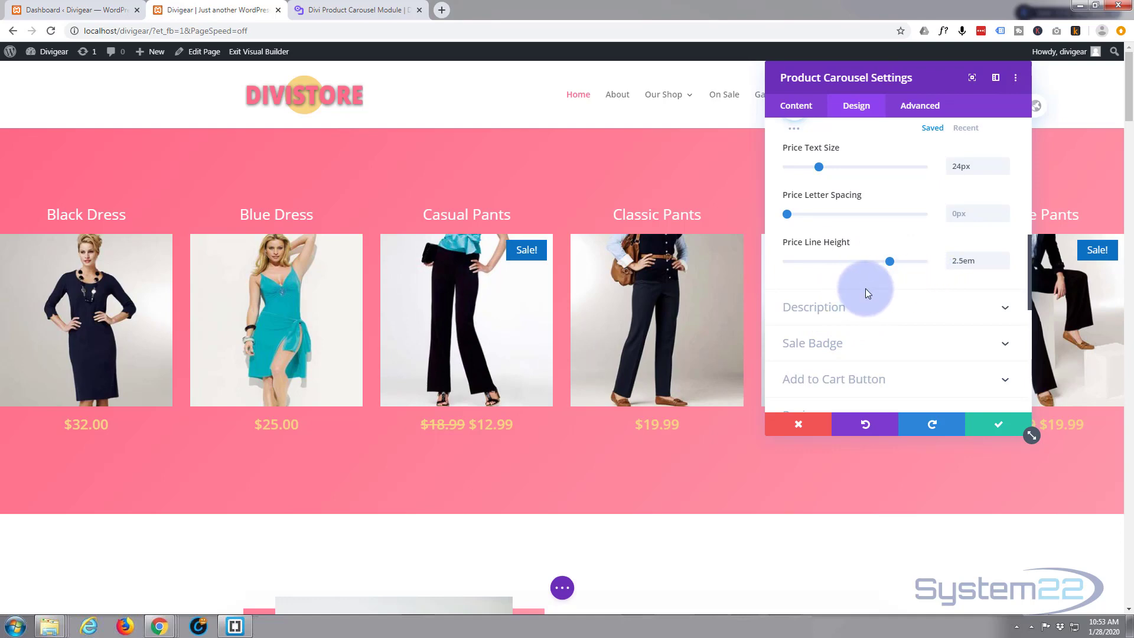
Step: Open the Sale Badge settings and set the sale badge background color to #ff6a88
scroll(868, 290, down, 2)
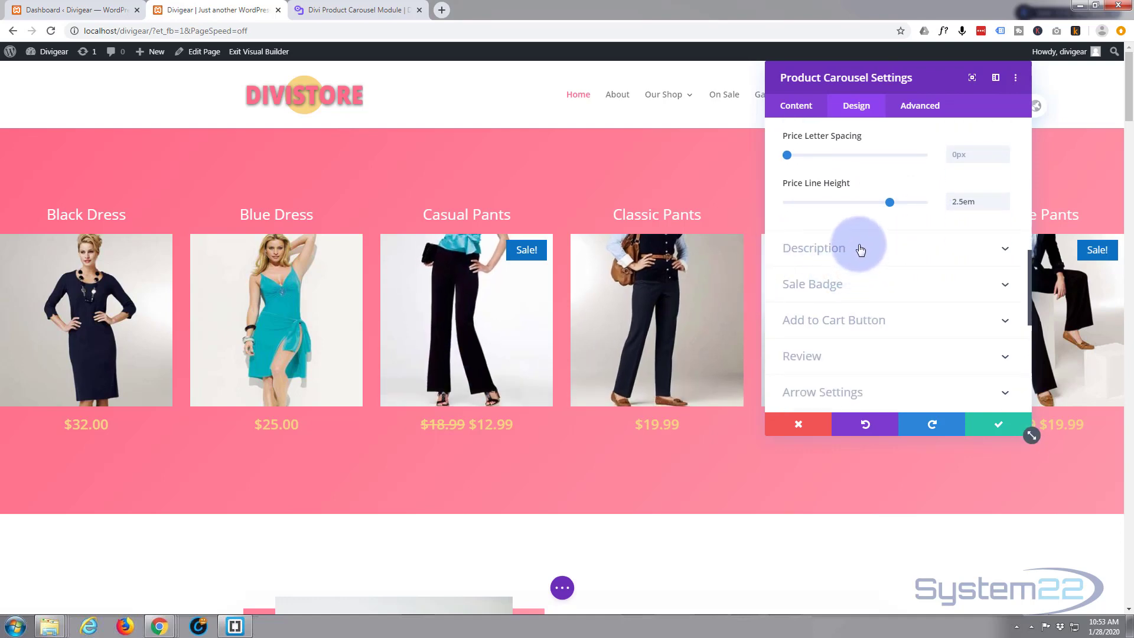
click(843, 293)
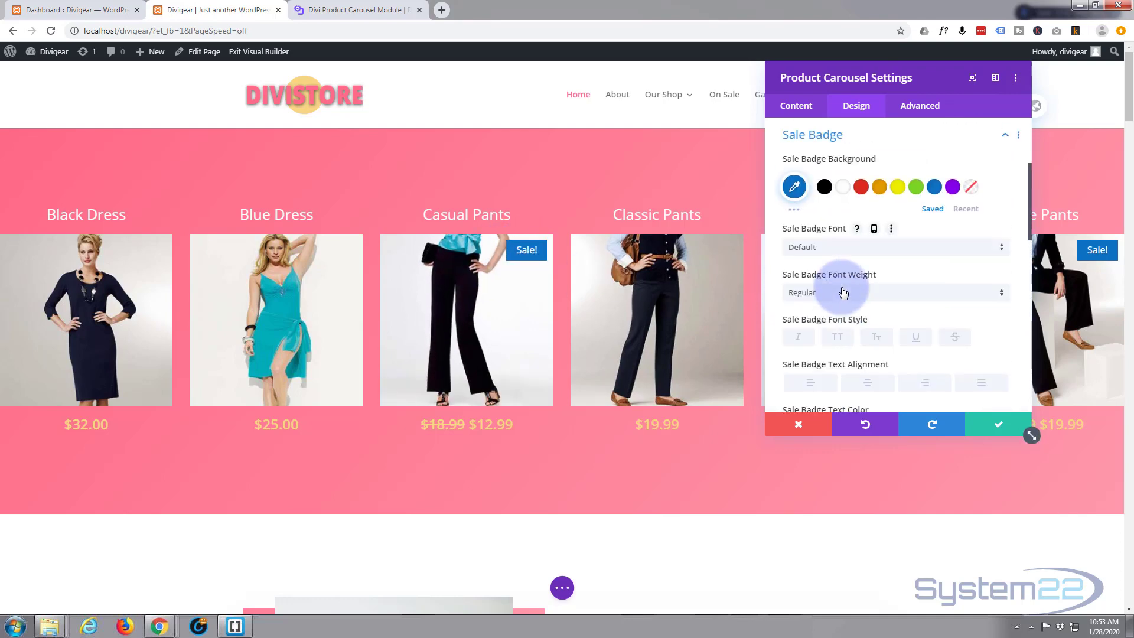
click(794, 186)
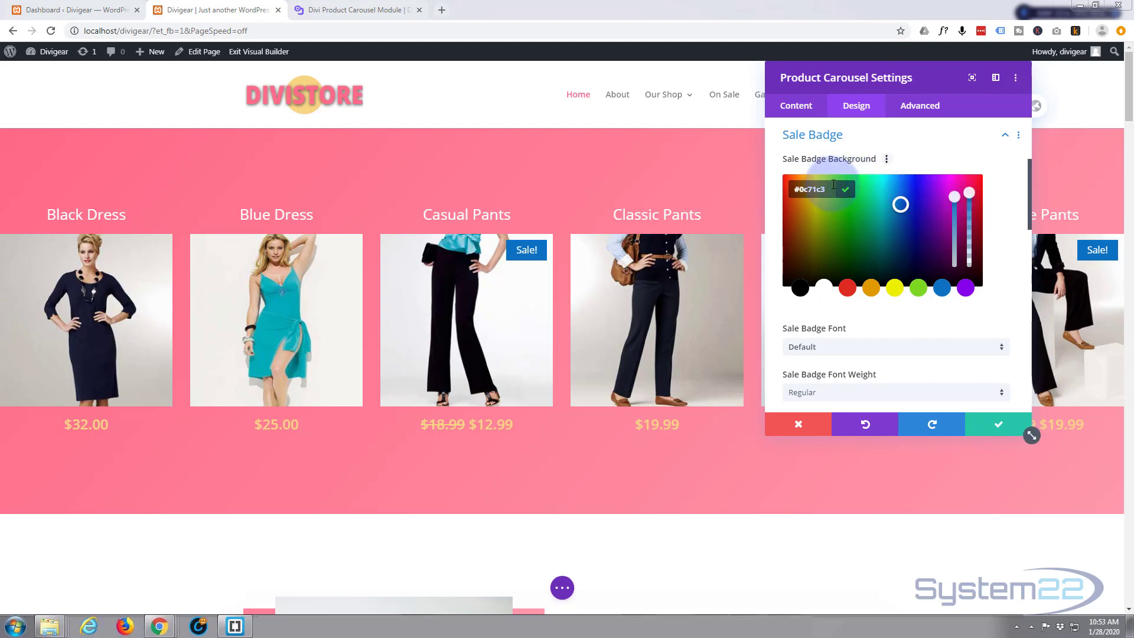
key(ctrl+a)
text(#ff6a88)
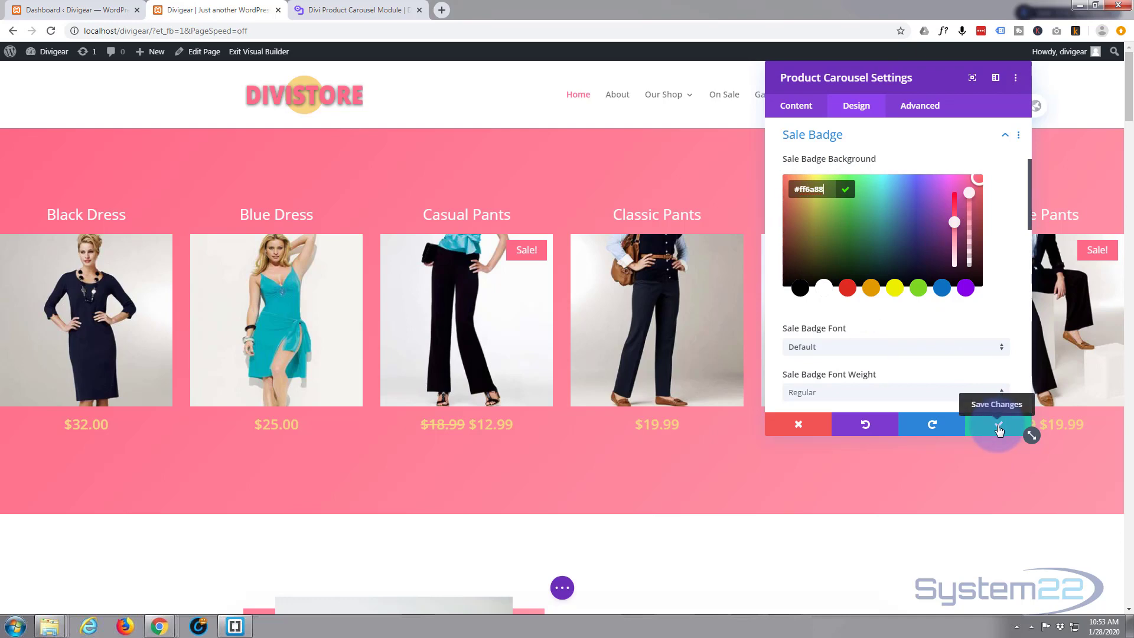
scroll(940, 290, down, 5)
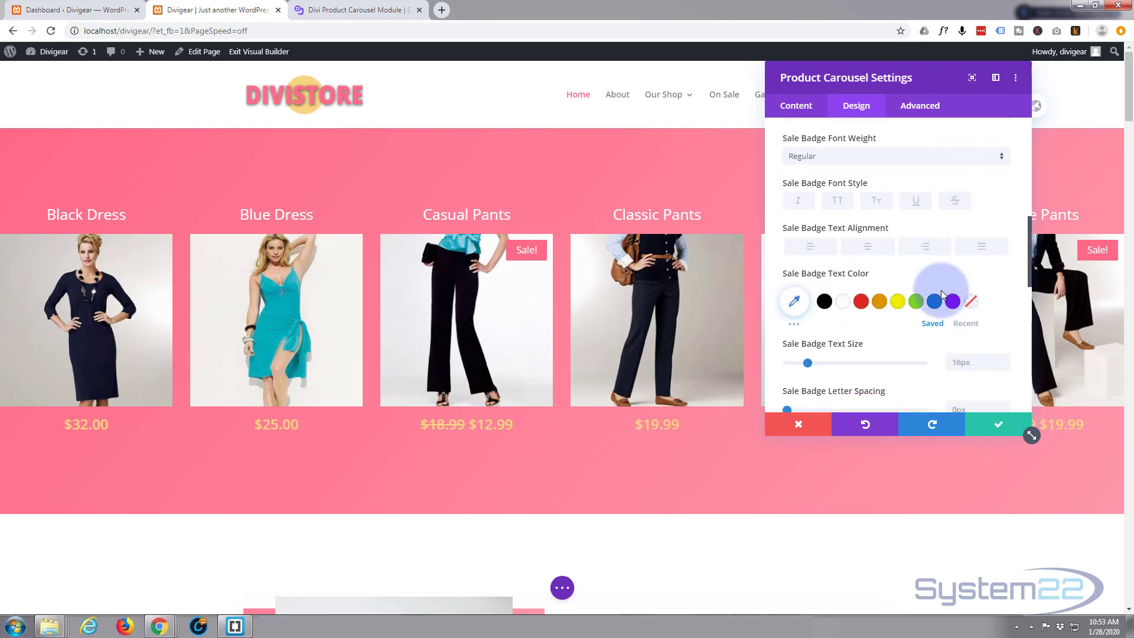
scroll(942, 291, down, 3)
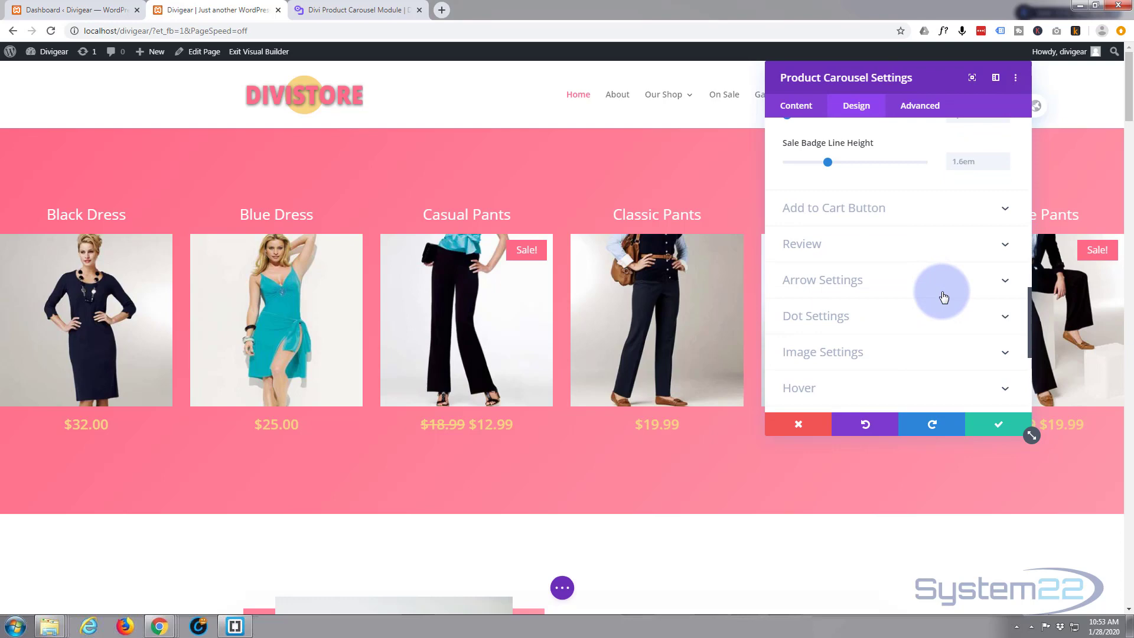
Step: Open the Add to Cart Button settings and set the cart button background color to #f7d584
click(897, 211)
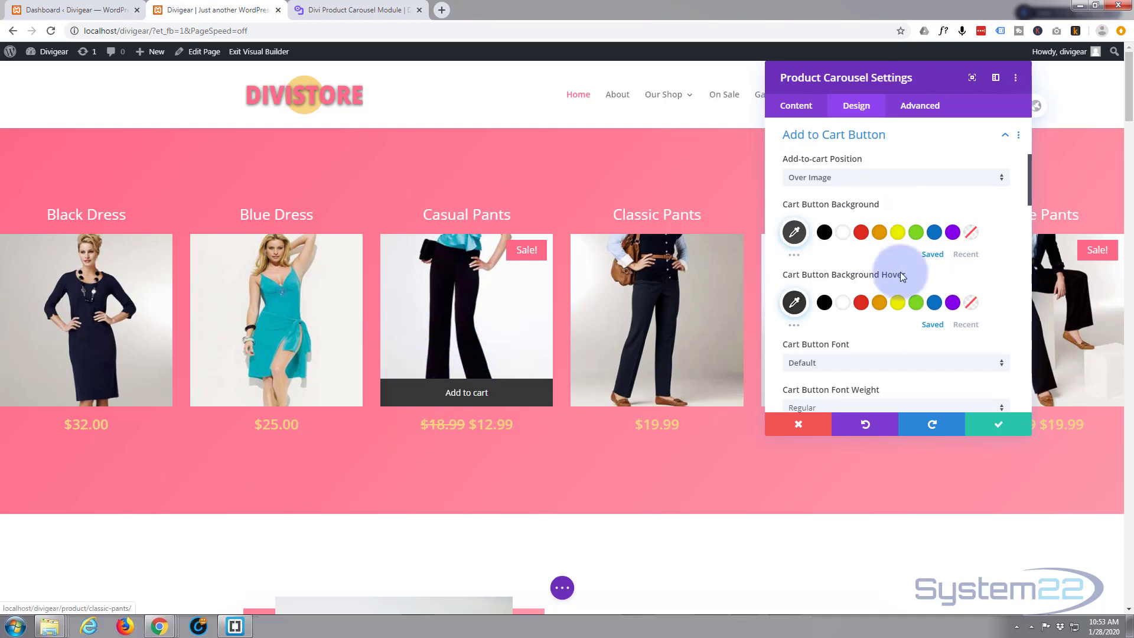
click(794, 232)
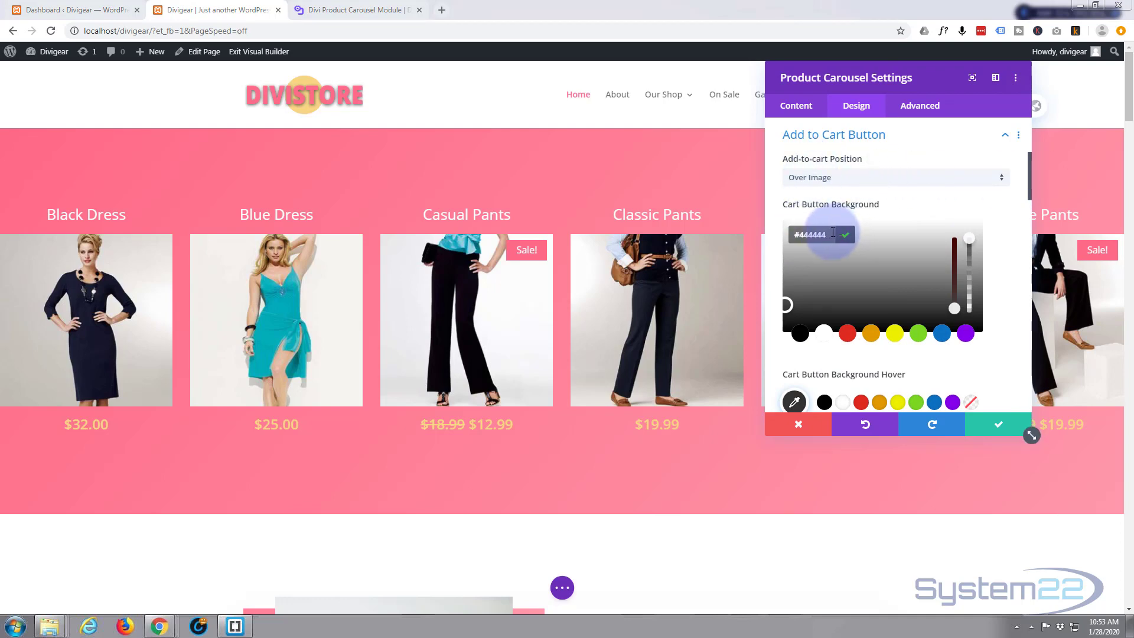
click(814, 233)
text(#f7d584)
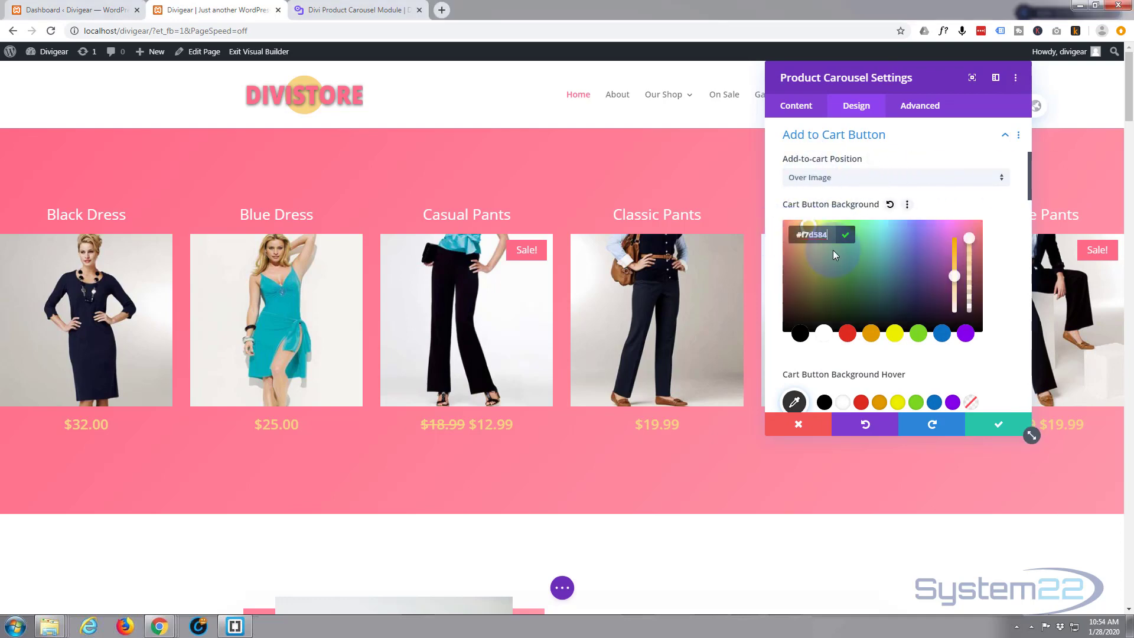
click(1011, 335)
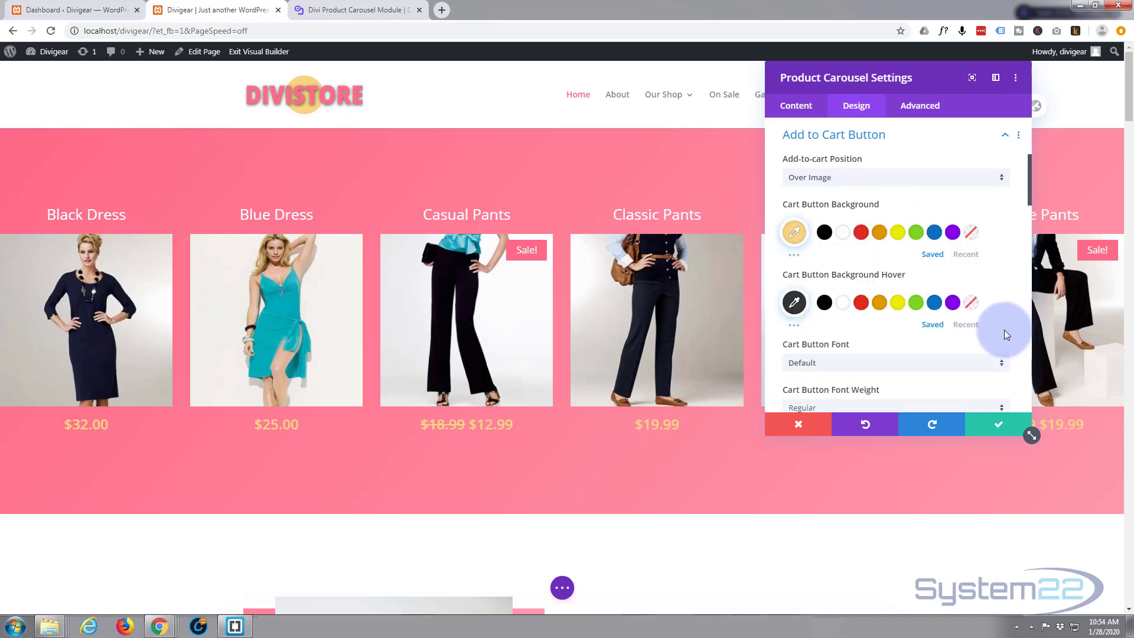
Step: Set the cart button background hover color to #f7d584
click(794, 303)
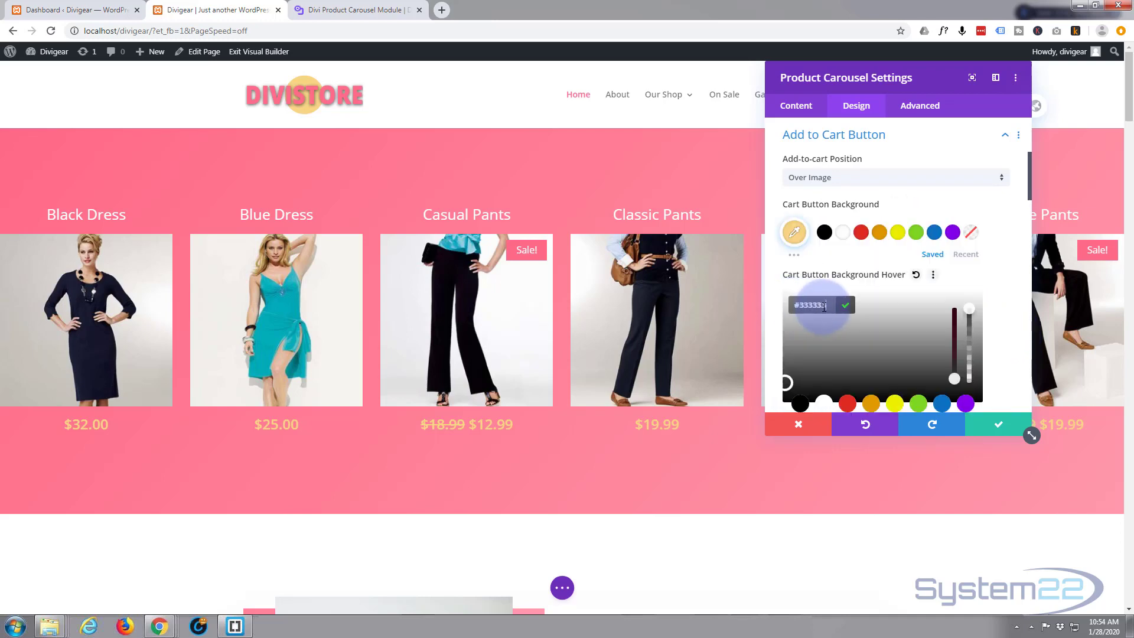
text(#f7d584)
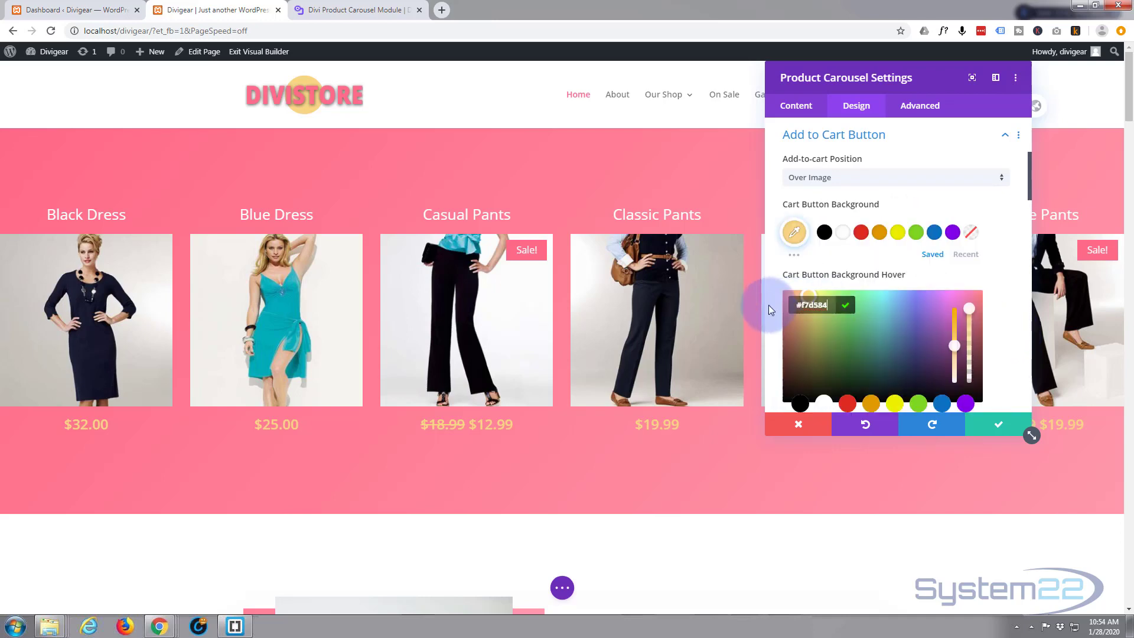
mouse_move(505, 372)
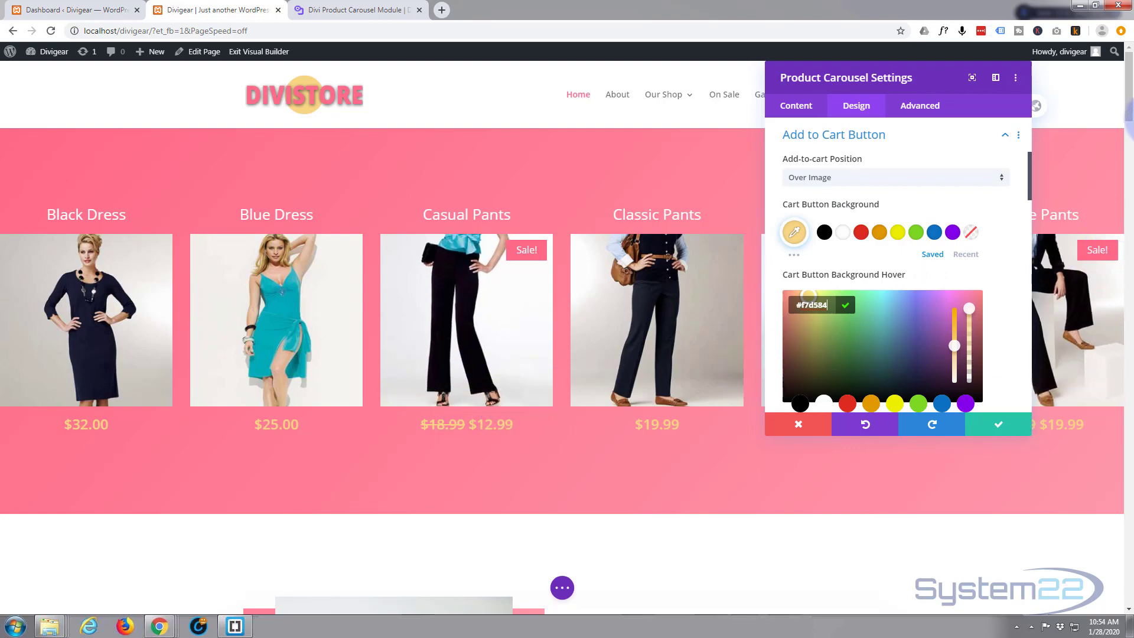
drag(1128, 112, 1129, 590)
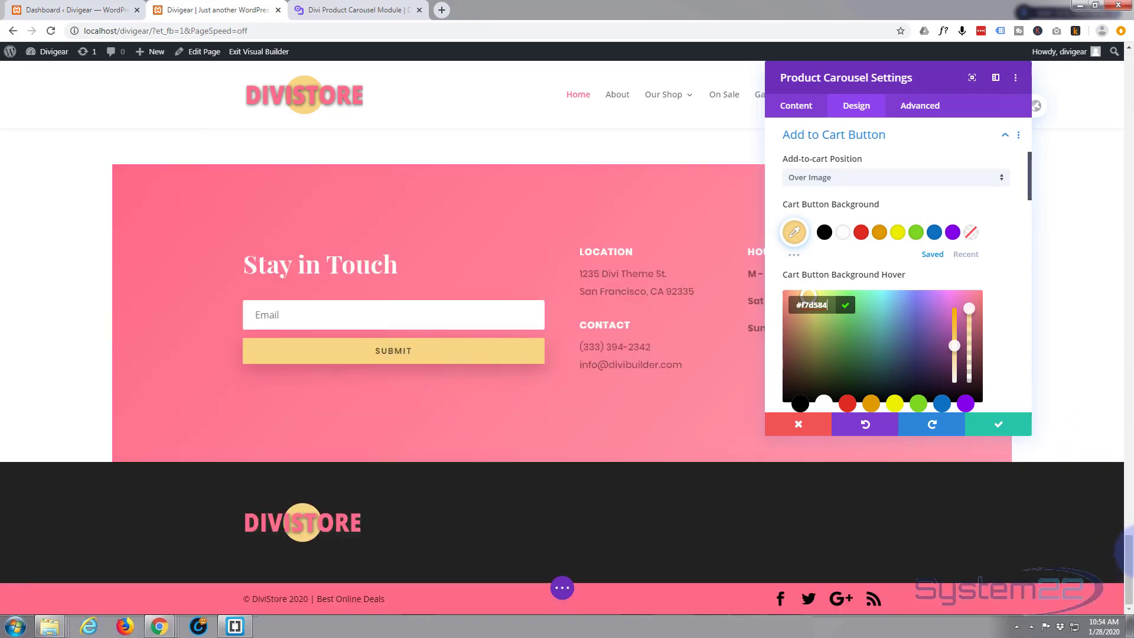
drag(1128, 564, 1126, 56)
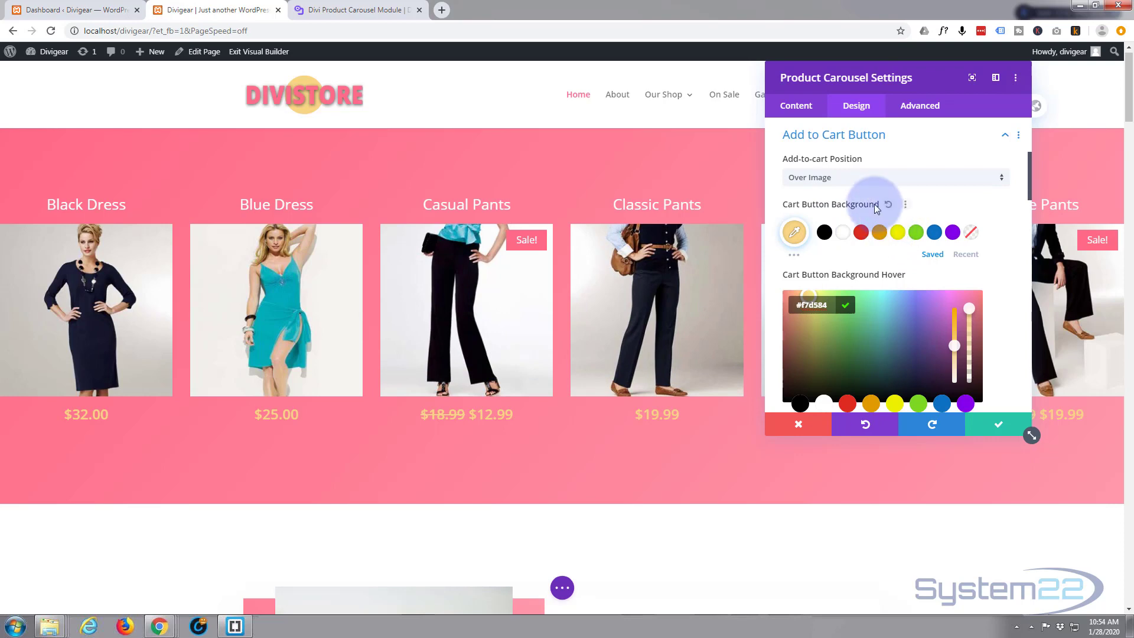
Step: Make the cart button text uppercase and set the cart button text color to black
scroll(825, 201, down, 3)
scroll(824, 196, down, 2)
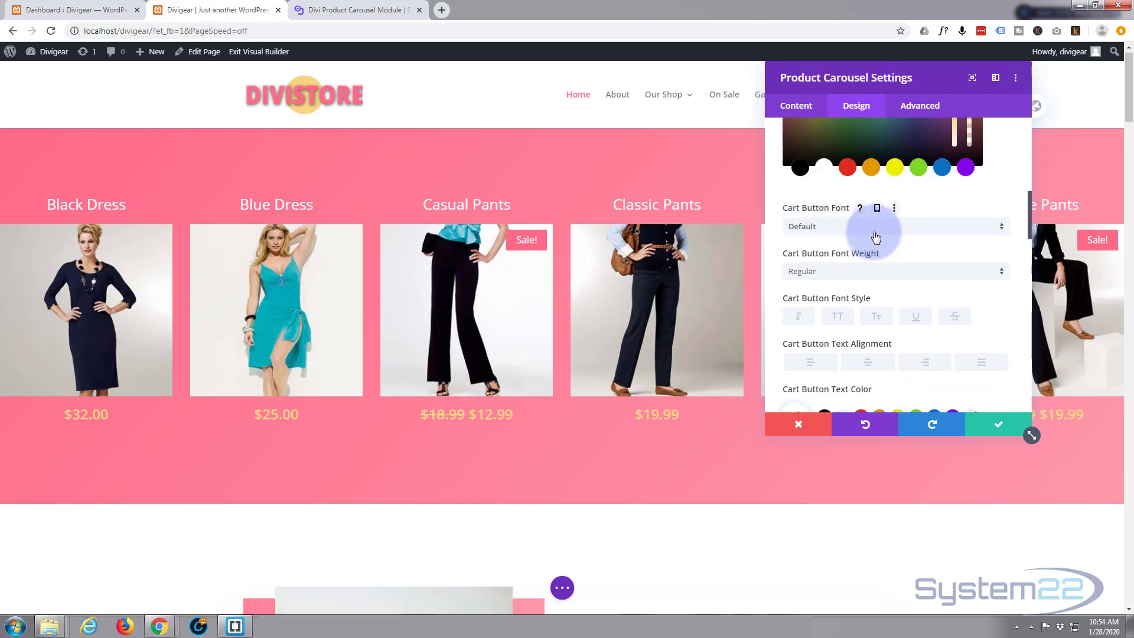
scroll(876, 237, down, 1)
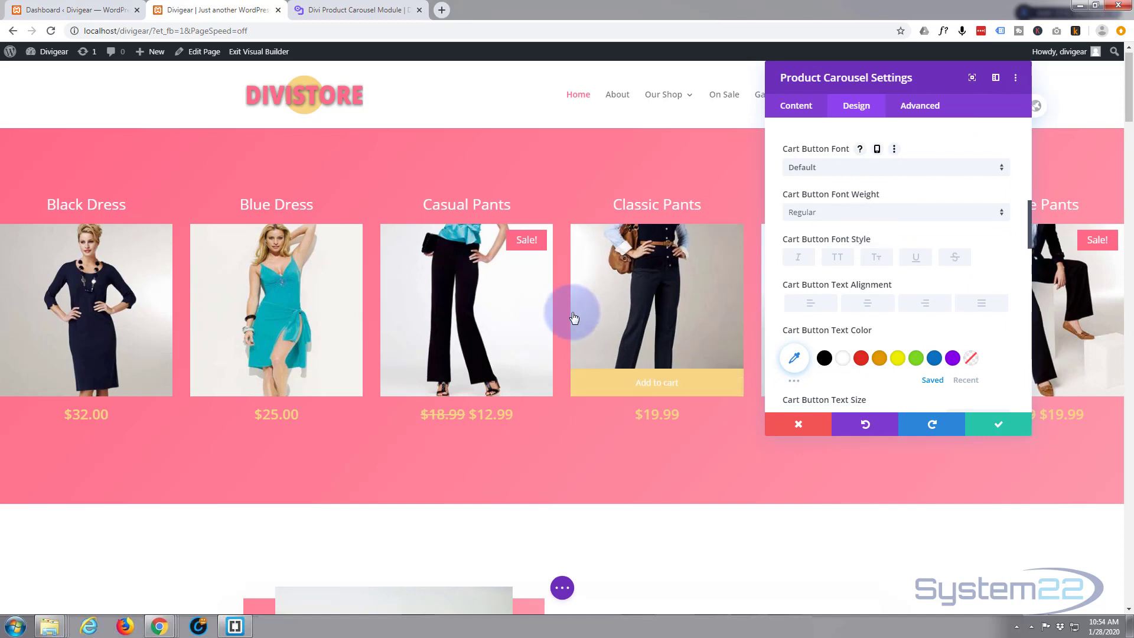
mouse_move(508, 339)
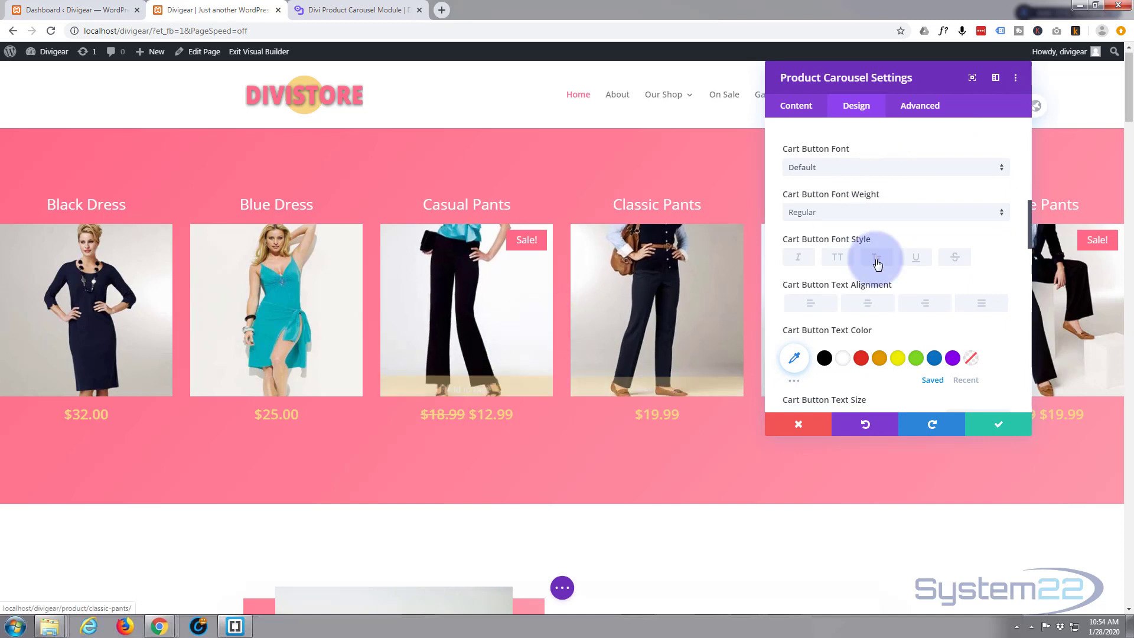
click(837, 258)
scroll(838, 260, down, 2)
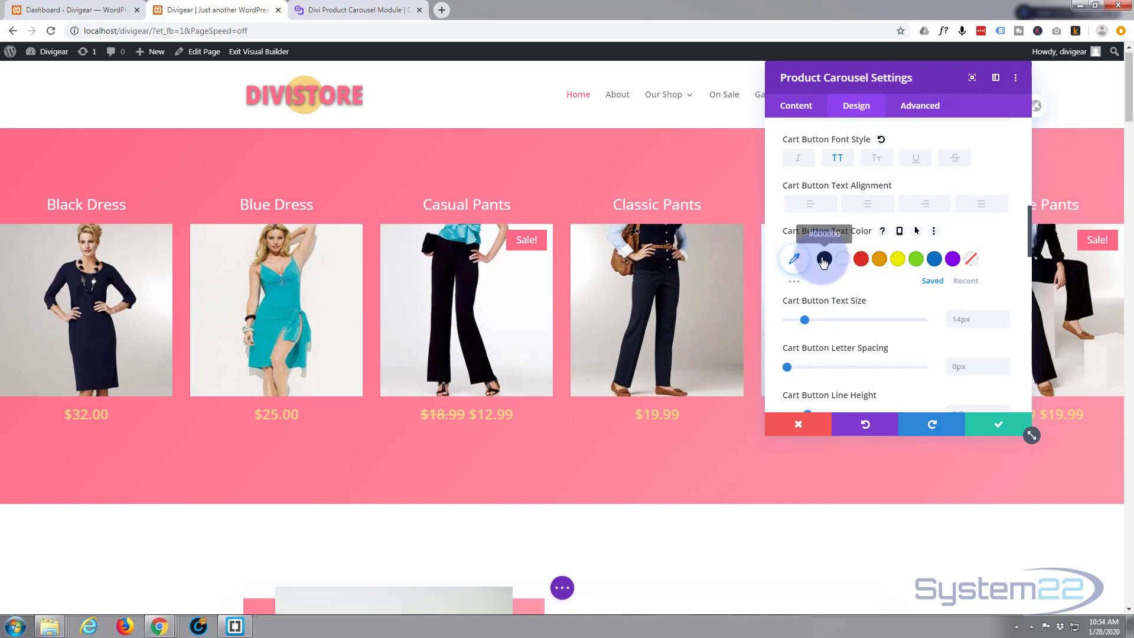
click(824, 258)
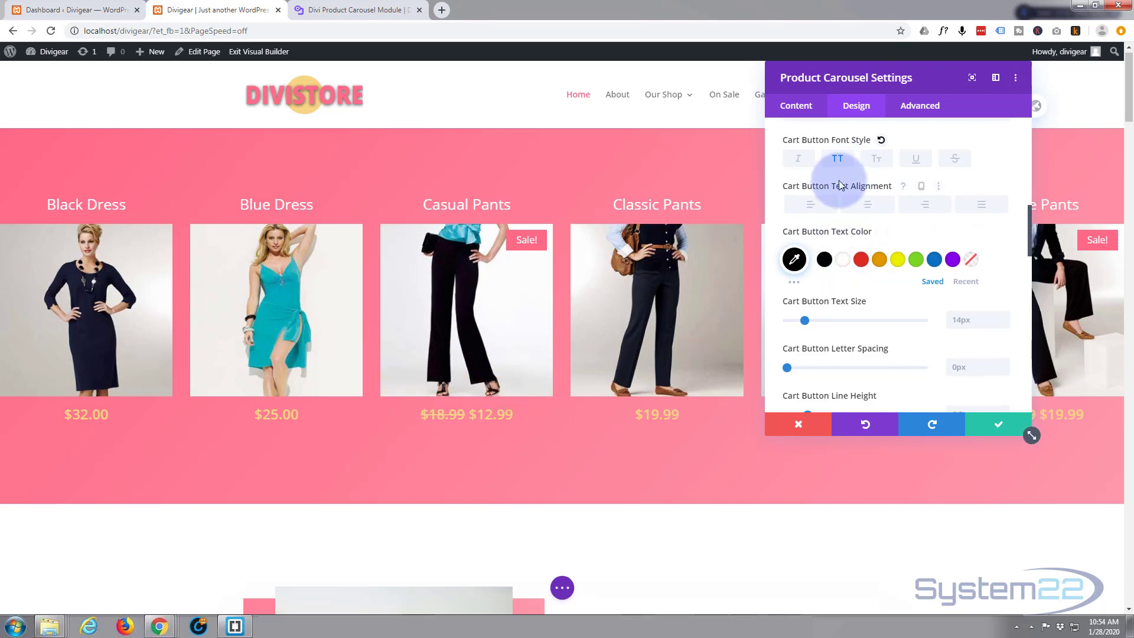
Step: Set the cart button font weight to Semi Bold and close the module settings
scroll(839, 180, up, 2)
click(818, 170)
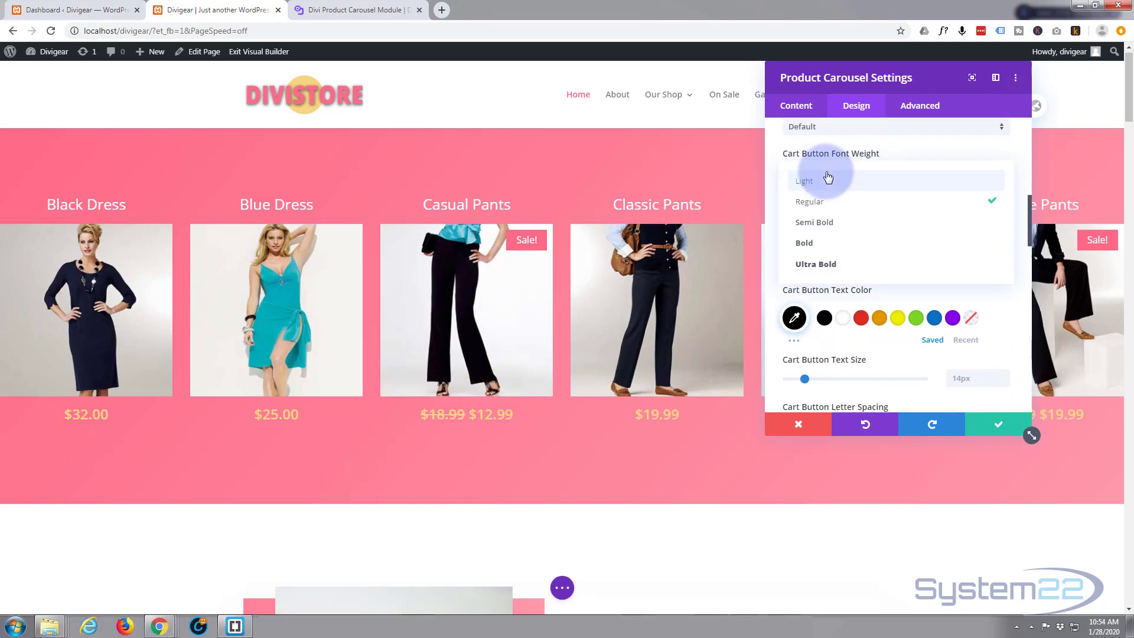
click(819, 223)
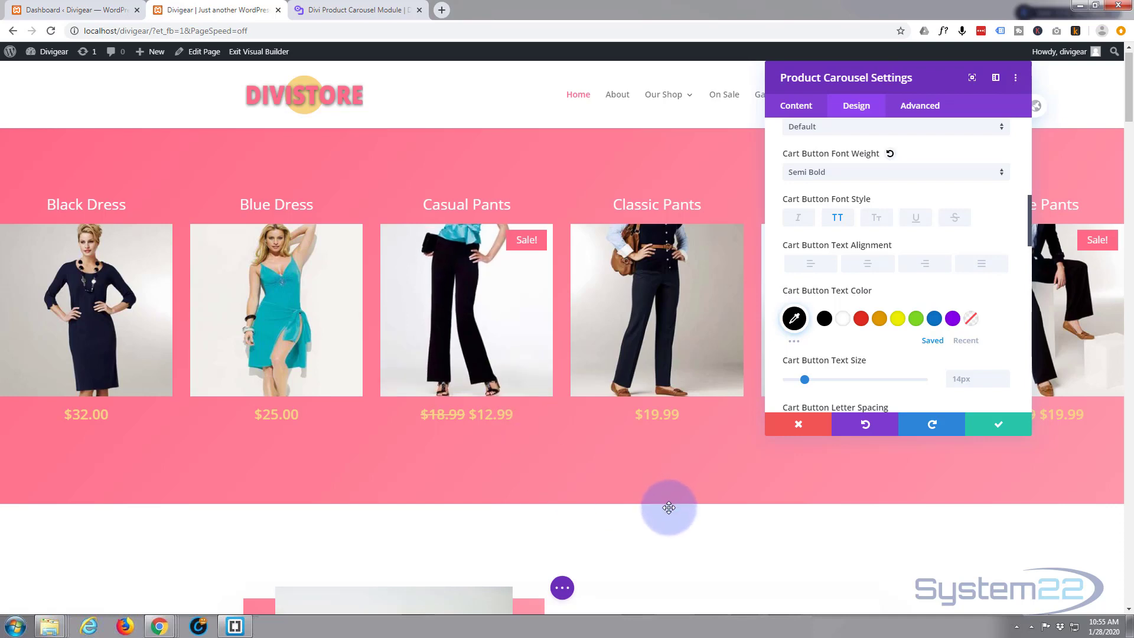
click(999, 427)
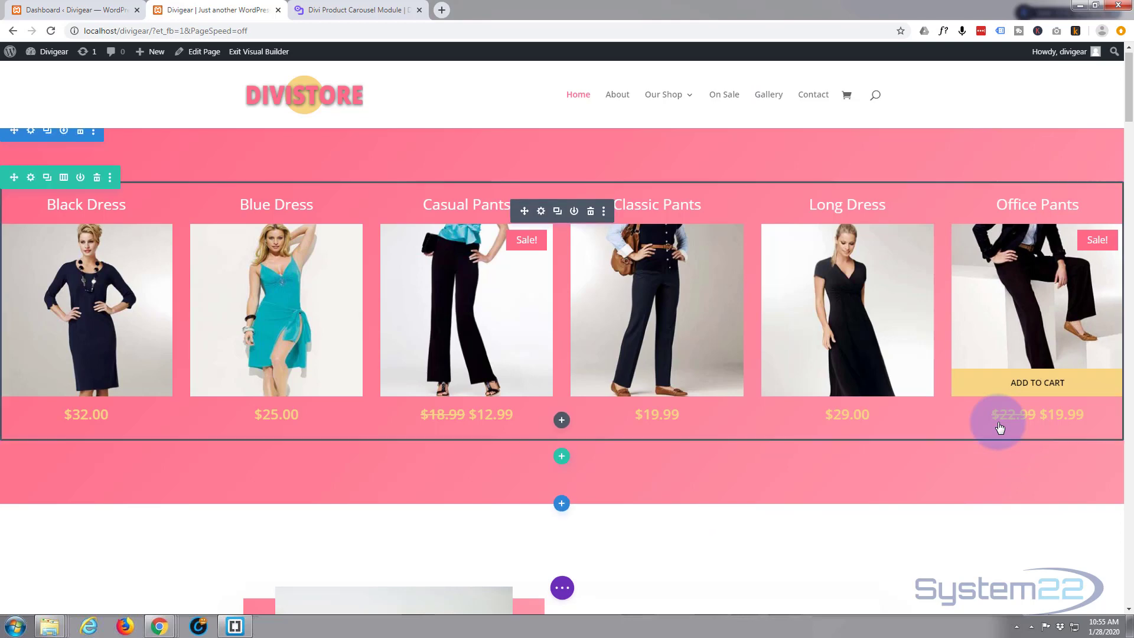
Step: Save the page and exit the Visual Builder
click(562, 587)
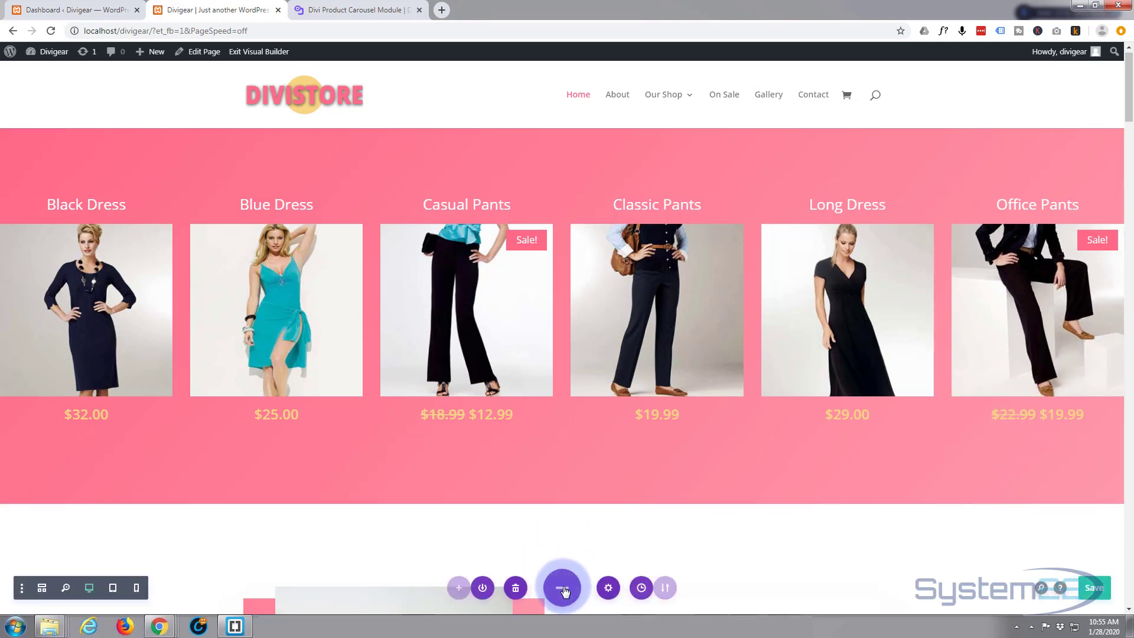
click(1094, 593)
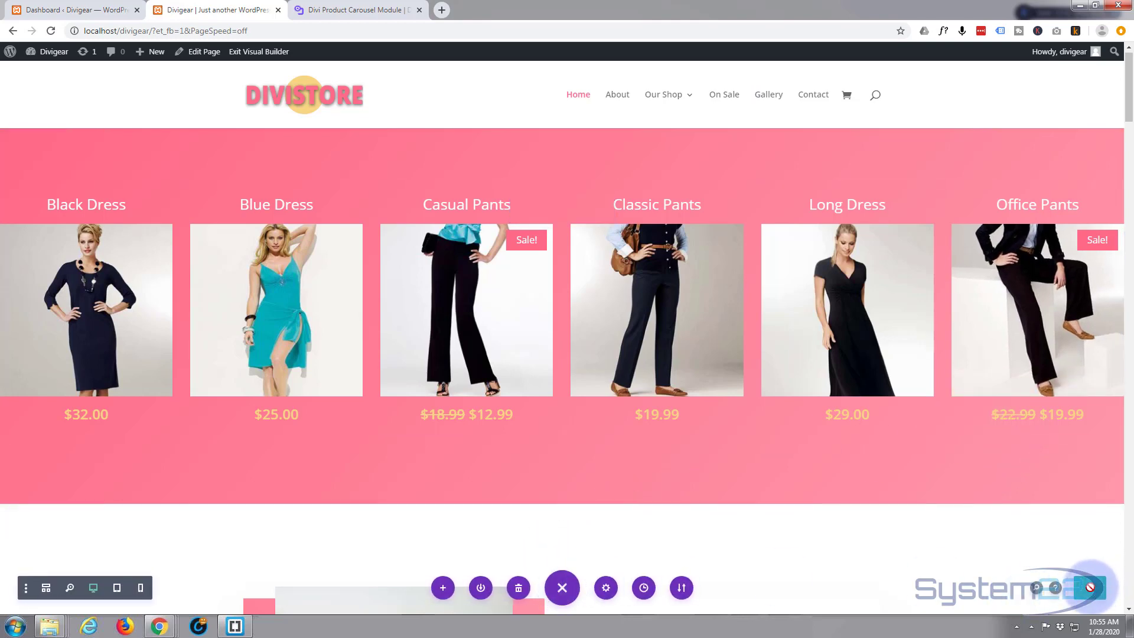
click(266, 53)
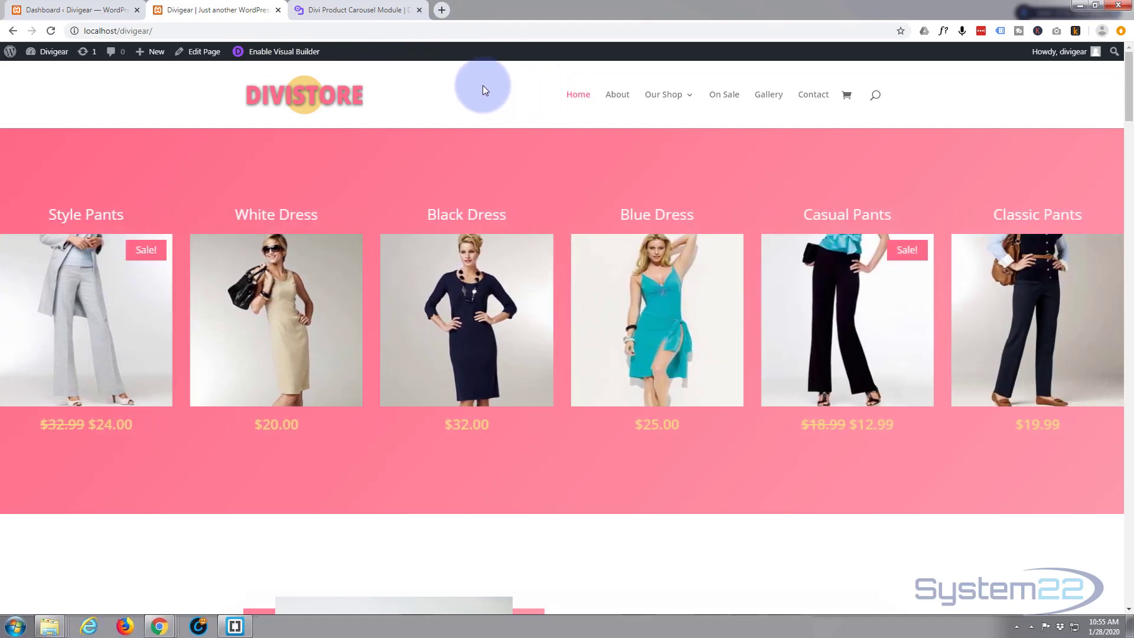
Step: Open the Black Dress product page from the carousel and return to the home page
mouse_move(452, 277)
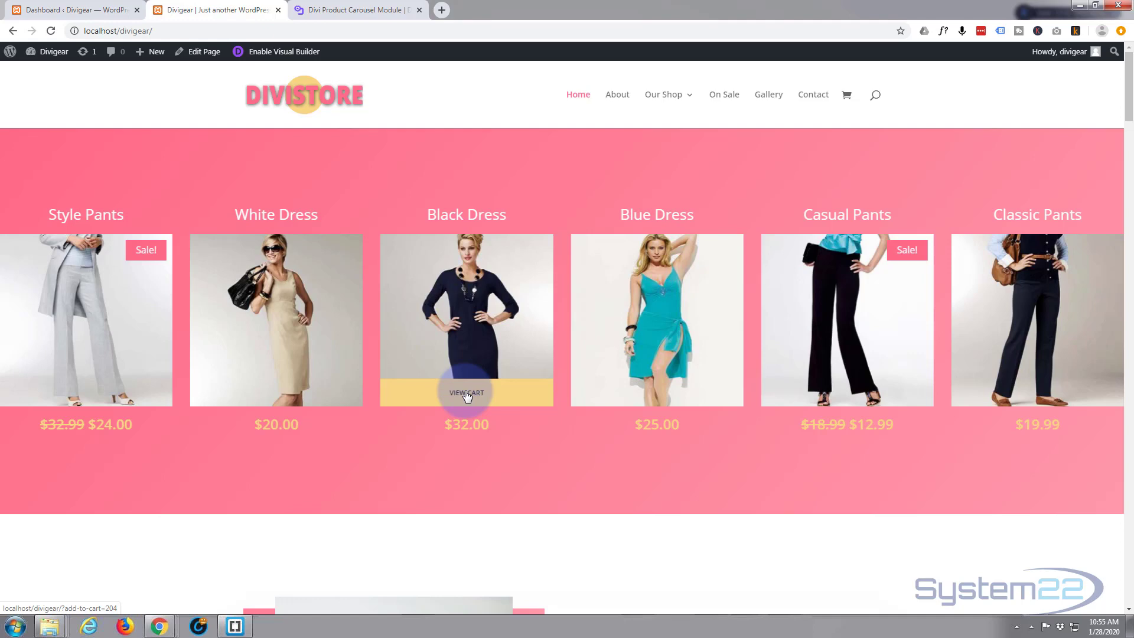
click(463, 304)
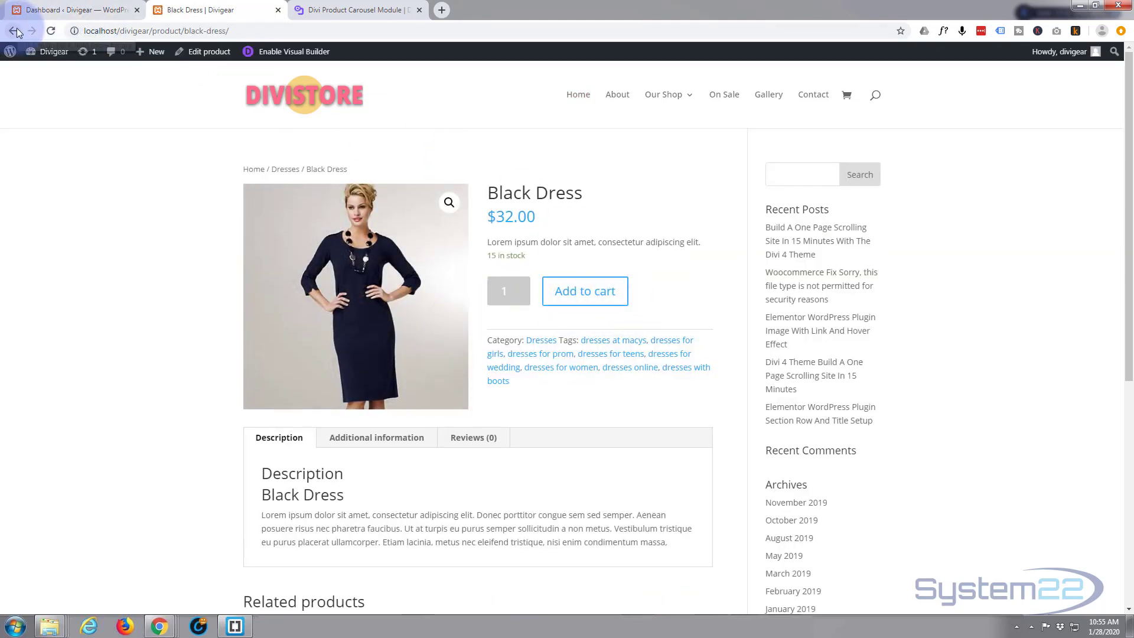
click(50, 30)
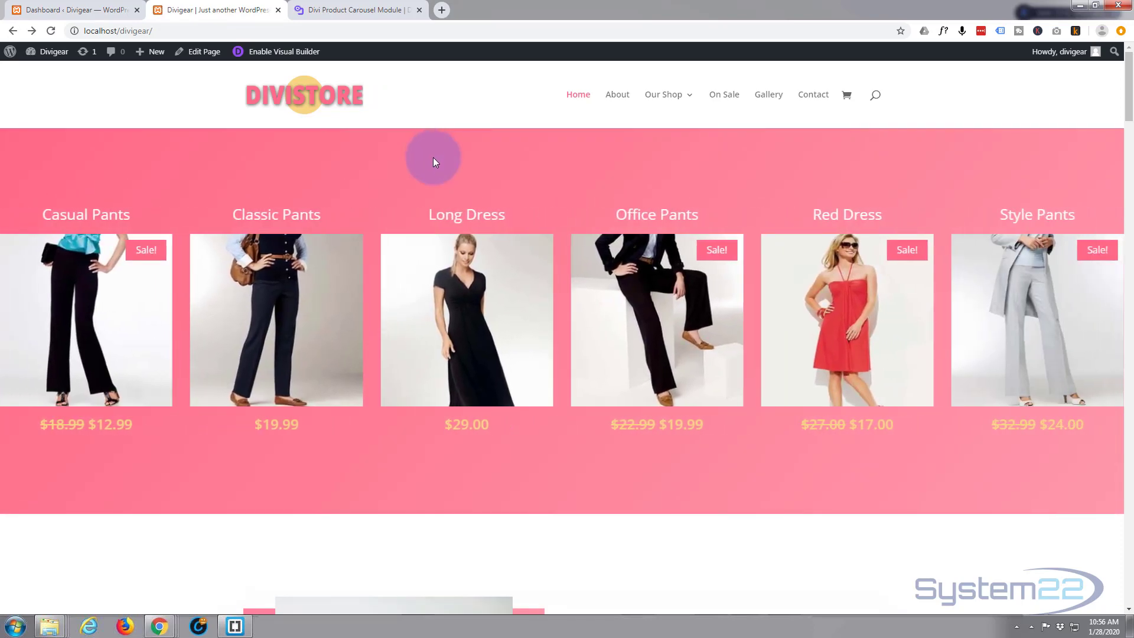
Step: Add Office Pants to the cart from the carousel, open the cart, and go back
mouse_move(622, 312)
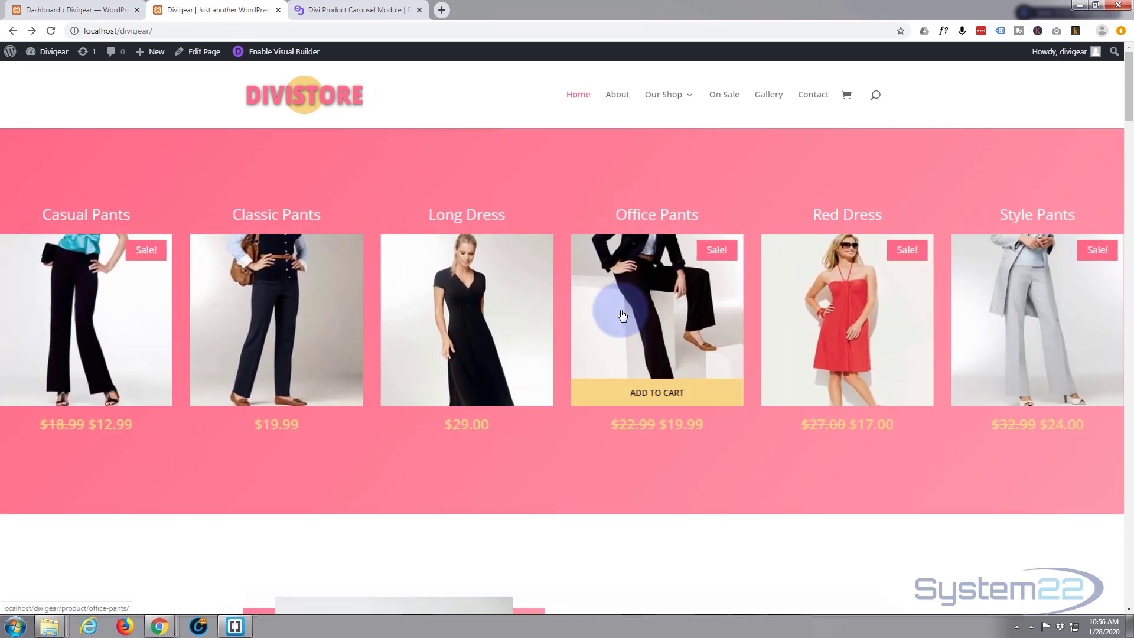
click(648, 394)
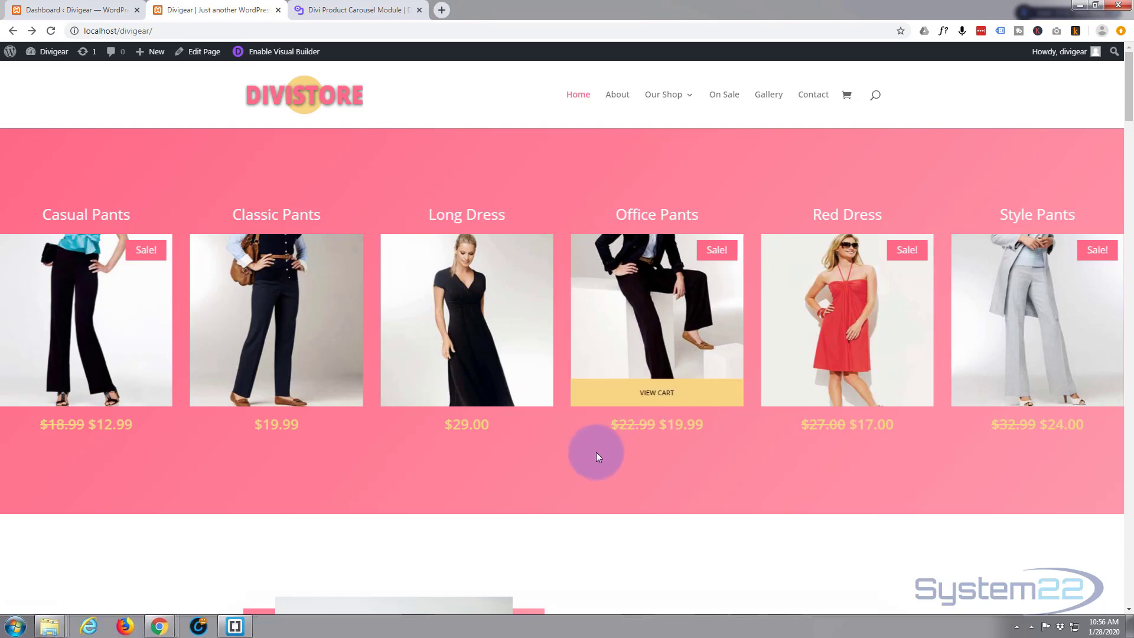
click(657, 395)
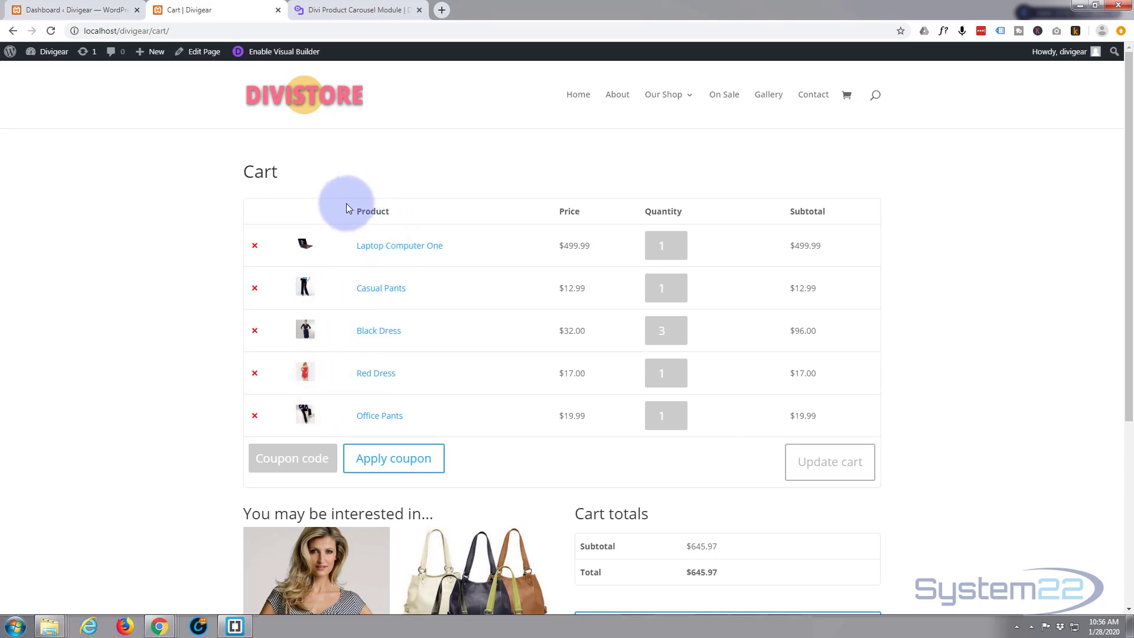
click(13, 30)
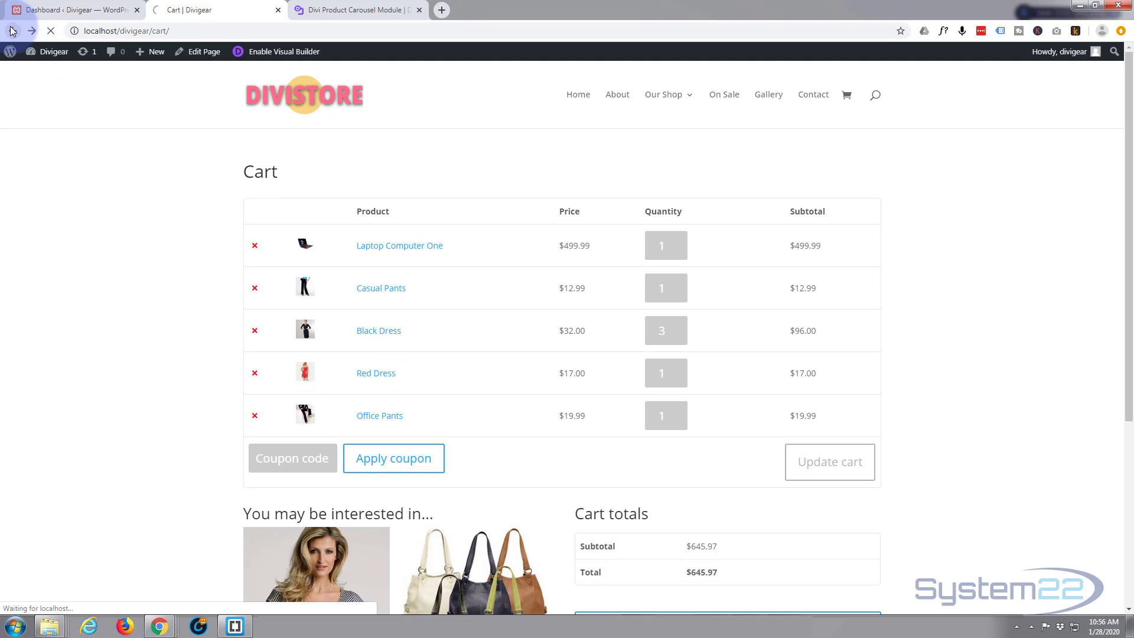